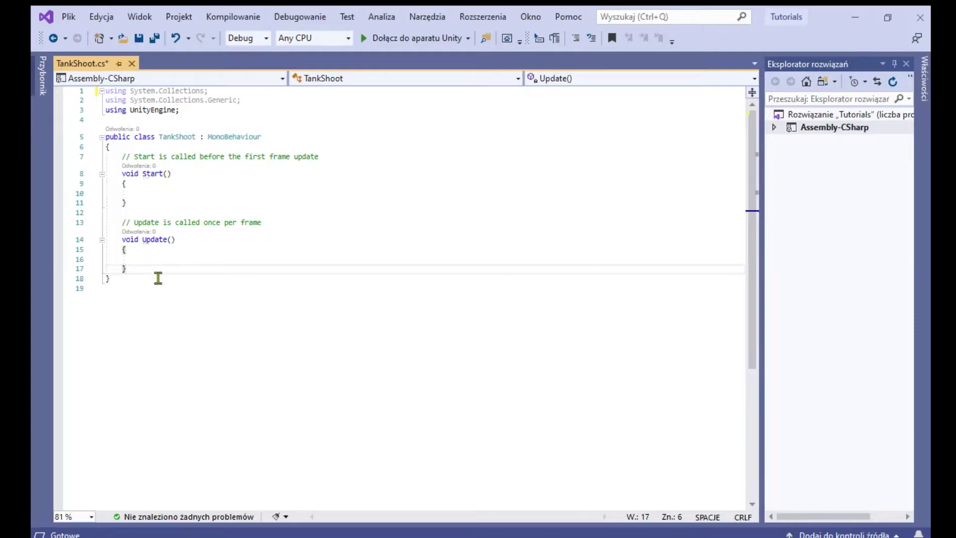
# Step: Replace the Start/Update templates with a public bool Aim field and a fresh Update method
pyautogui.press('Delete')
pyautogui.keyDown('ctrl'); pyautogui.scroll(2, 559, 226); pyautogui.keyUp('ctrl')
pyautogui.press('Return')
pyautogui.write('public ')
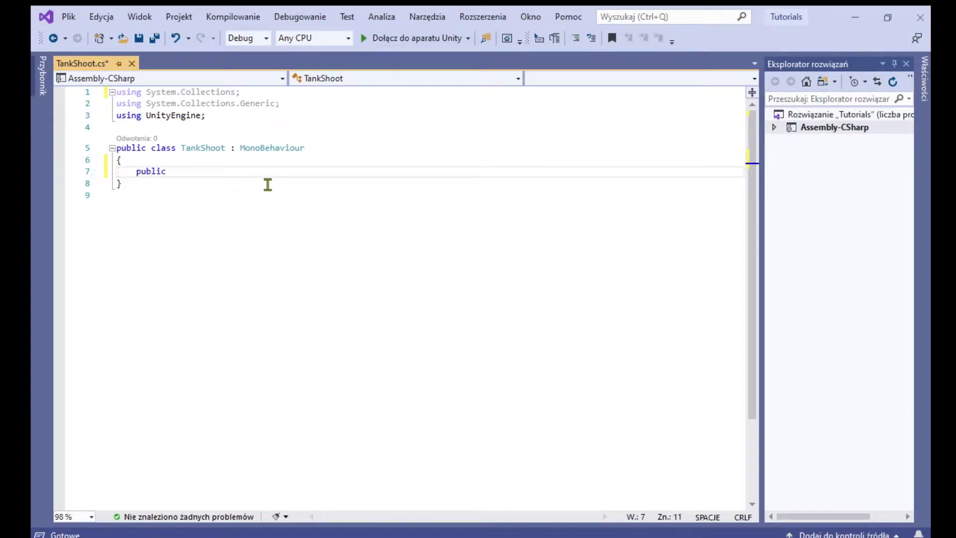
pyautogui.write('bool')
pyautogui.press('Return')
pyautogui.press('Return')
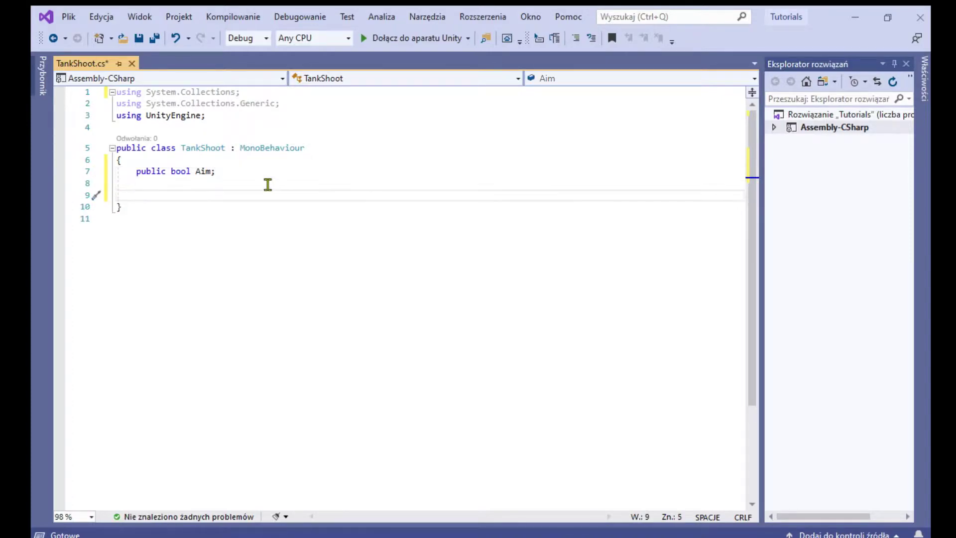
pyautogui.write('up')
pyautogui.press('Tab')
# Step: In Update, set Aim = true when Input.GetMouseButton(1) is held
pyautogui.write('if(Input.')
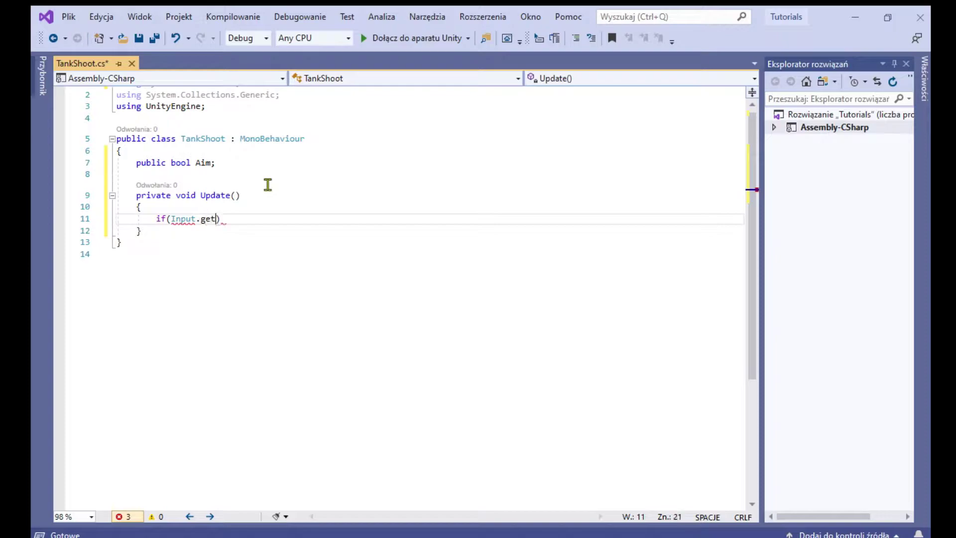
pyautogui.press('Tab')
pyautogui.write('(1')
pyautogui.write('){')
pyautogui.press('Return')
pyautogui.hotkey('ctrl', 'z')
pyautogui.write('){')
pyautogui.press('Return')
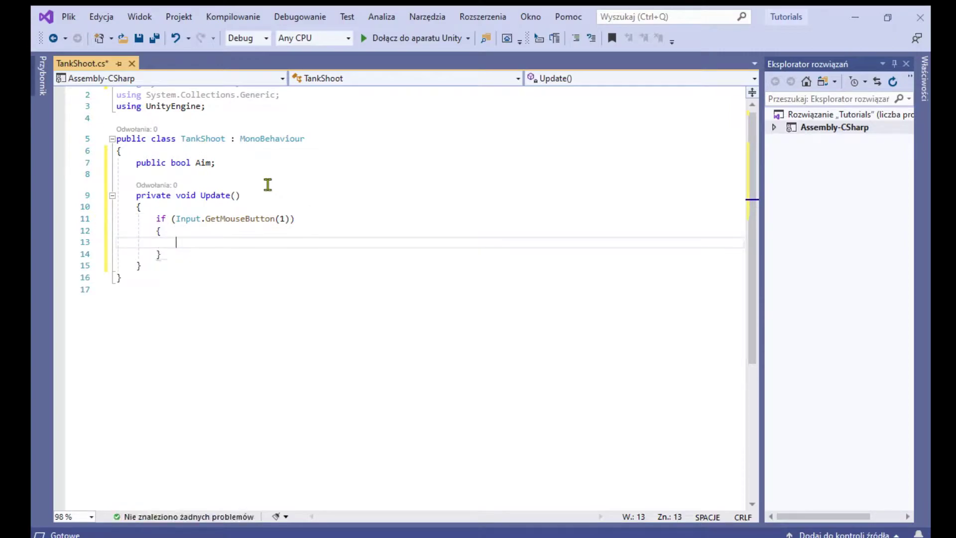
pyautogui.write('Aim= true;')
# Step: Add an else branch that sets Aim = false
pyautogui.press('Down')
pyautogui.press('Return')
pyautogui.write('el')
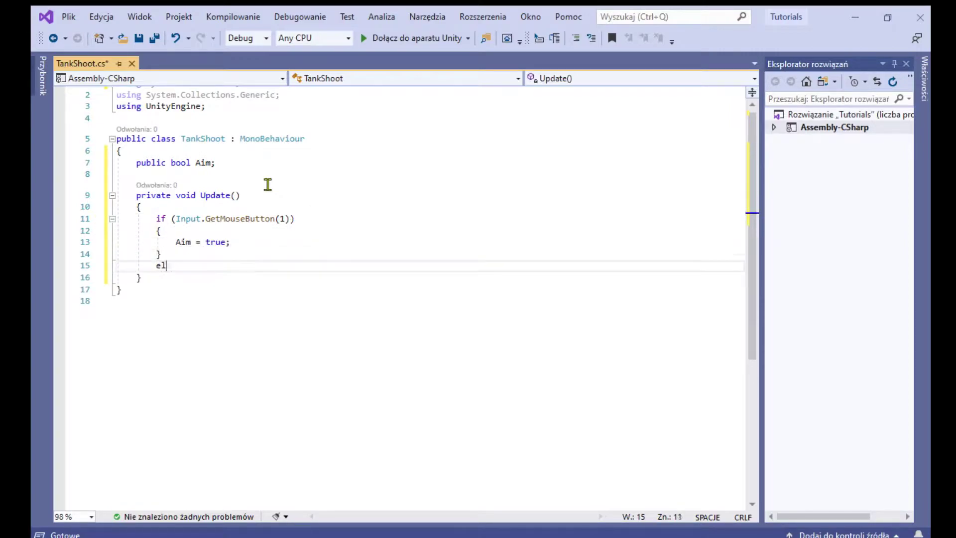
pyautogui.press('Return')
pyautogui.write('{')
pyautogui.press('Return')
pyautogui.write('Aim = false;')
pyautogui.press('Down')
# Step: Add an empty if (Aim) block after the else branch
pyautogui.press('Return')
pyautogui.press('Return')
pyautogui.write('if (Aim)')
pyautogui.press('Return')
pyautogui.write('{')
pyautogui.press('Return')
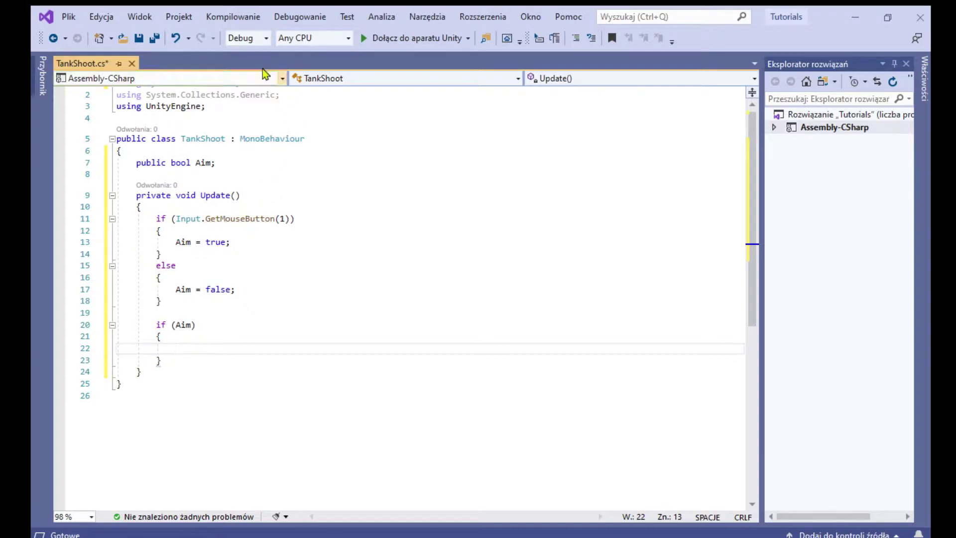
pyautogui.click(256, 162)
pyautogui.press('Return')
pyautogui.press('Return')
# Step: Declare public Transform turret, barrel, cam fields and Vector3 rot, rot2 fields
pyautogui.write('public tr')
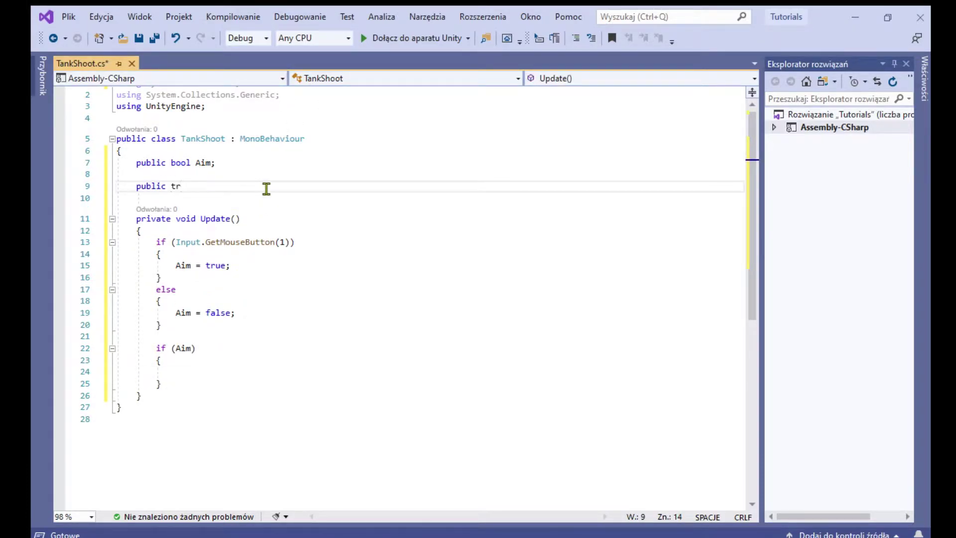
pyautogui.press('Tab')
pyautogui.write('t,')
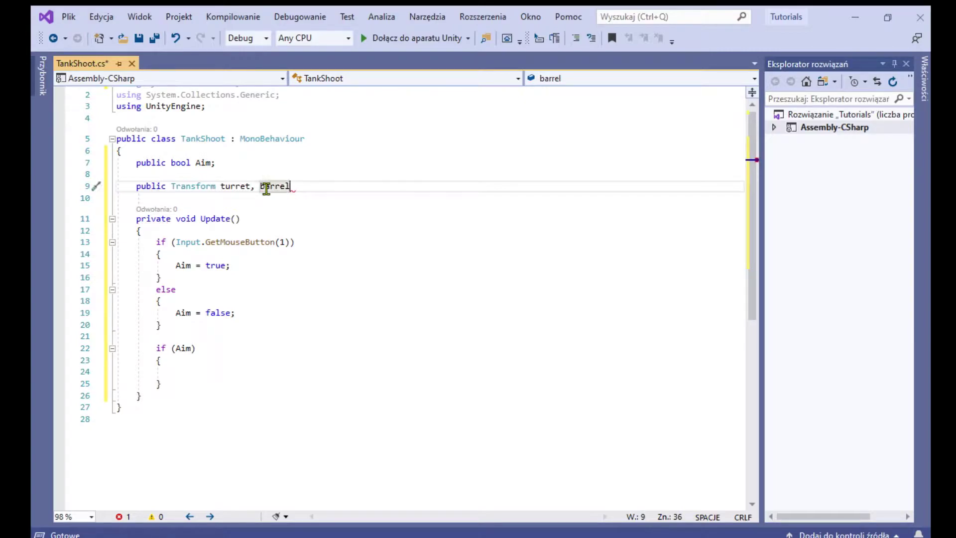
pyautogui.write(', cam;')
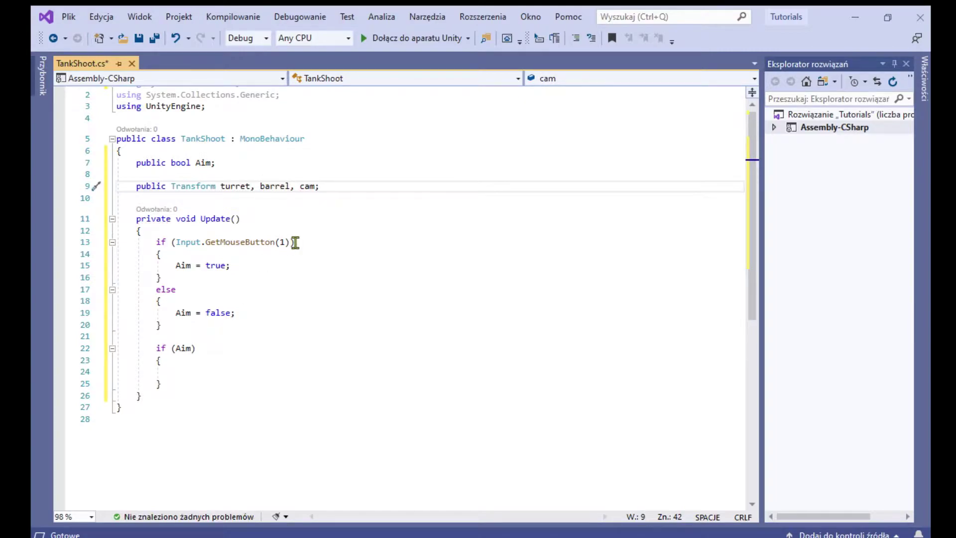
pyautogui.press('Return')
pyautogui.write('public vector3')
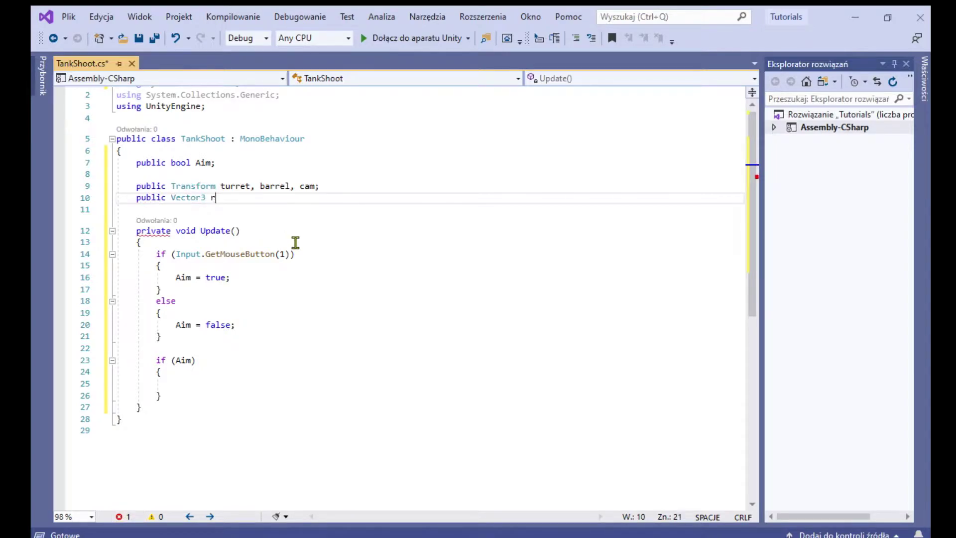
pyautogui.write(' rto;')
# Step: Inside if (Aim), set the CameraController's xminmax.y to 16
pyautogui.click(216, 387)
pyautogui.write('gameObject')
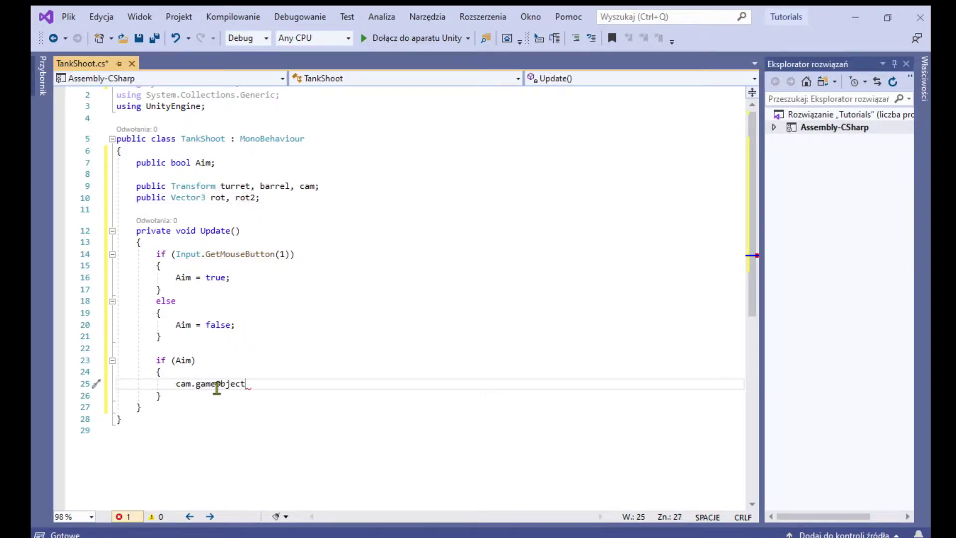
pyautogui.write('.GetComponent<camera>')
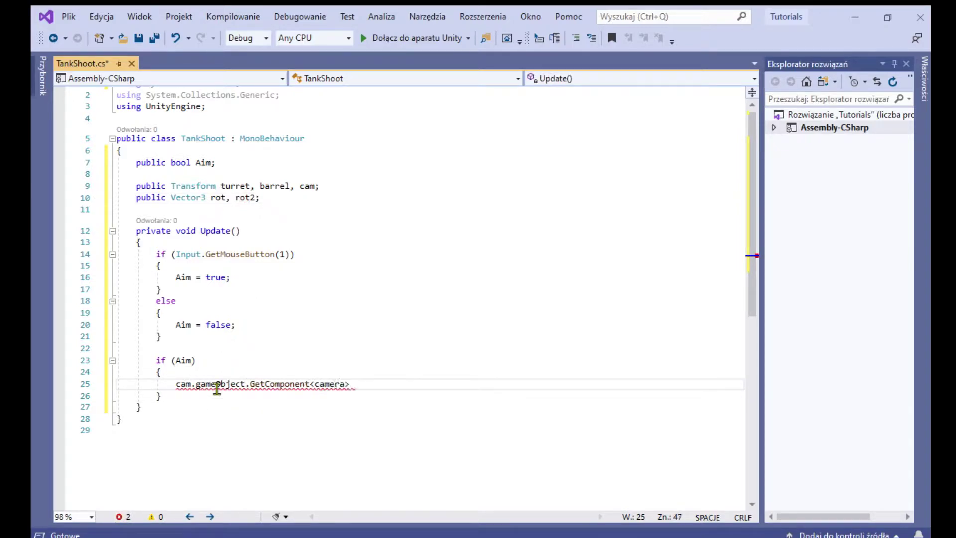
pyautogui.press('Tab')
pyautogui.write('().')
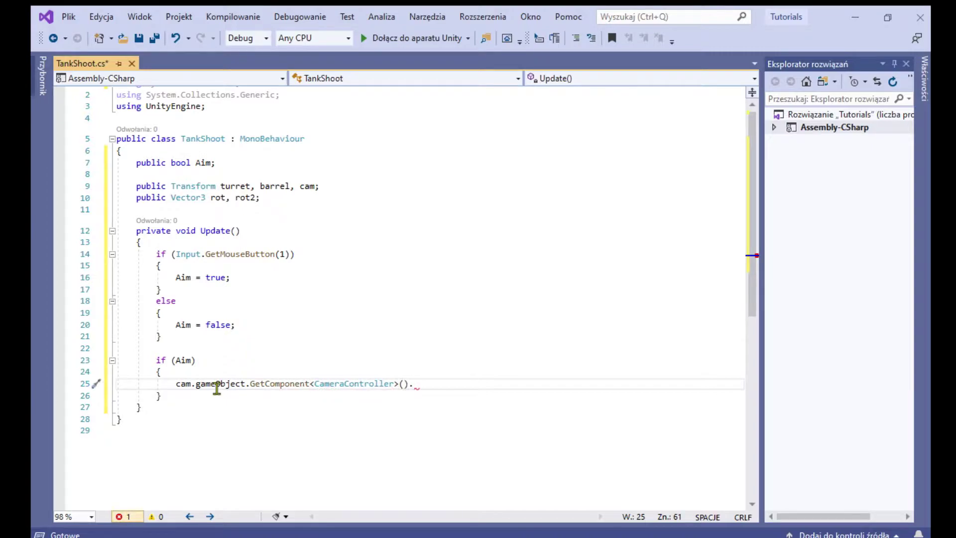
pyautogui.write('xminmax.y =')
pyautogui.write(' 16;')
pyautogui.press('Return')
pyautogui.press('Return')
# Step: Set rot.y to cam.eulerAngles.y + 180 and rot2.x to cam.eulerAngles.x * -1
pyautogui.write('.y = cam.eu')
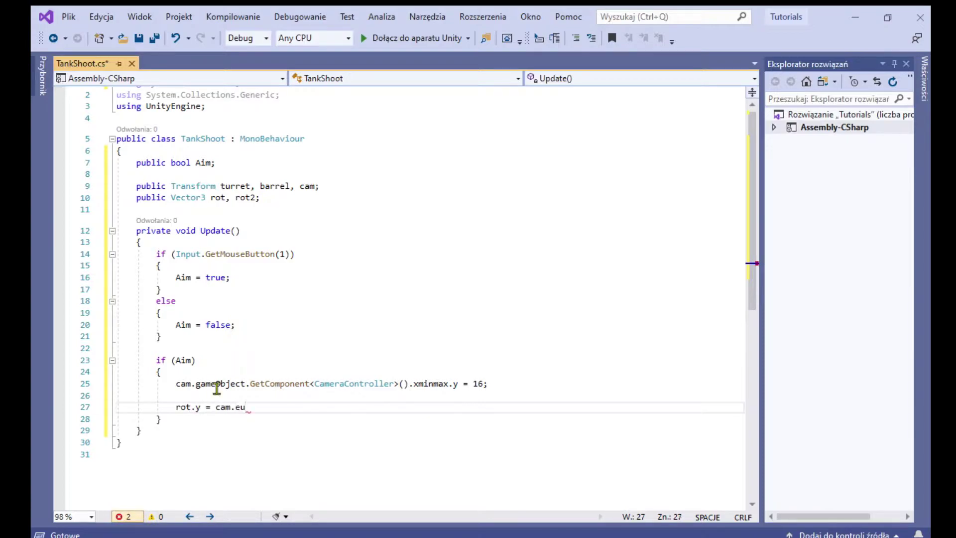
pyautogui.write('lerAngles.y + 18')
pyautogui.write('0;')
pyautogui.press('Return')
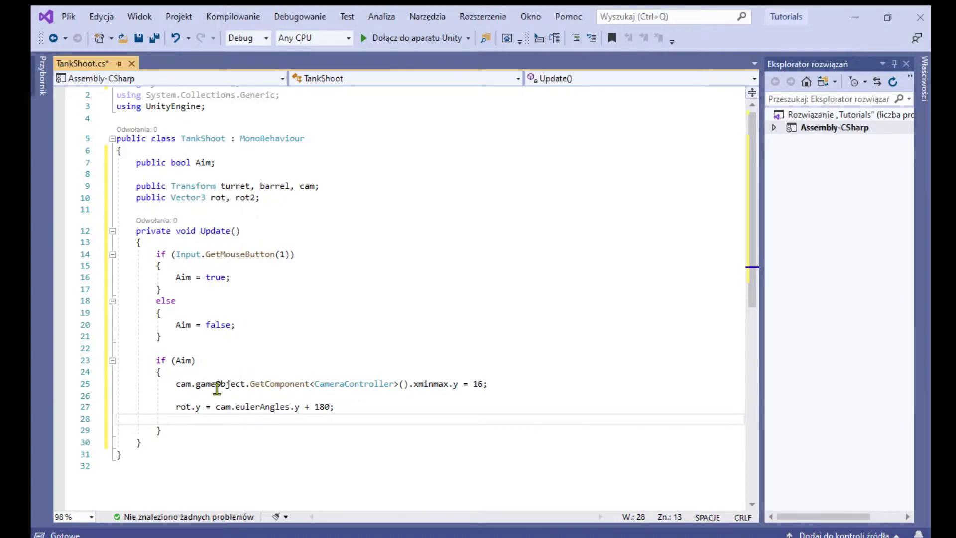
pyautogui.write('rot2.x=cam.e')
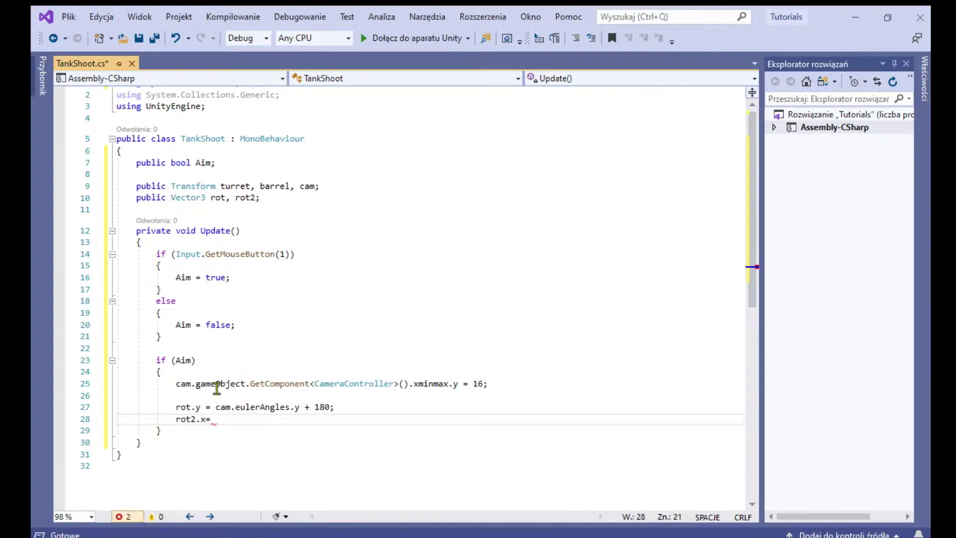
pyautogui.write('ulerAngles.x')
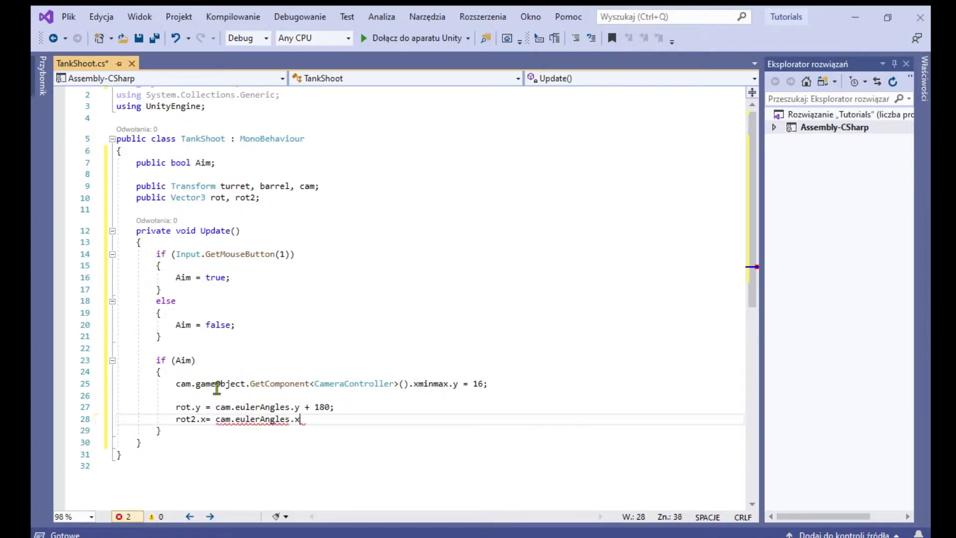
pyautogui.write(' * -1;')
pyautogui.press('Return')
pyautogui.write('t2.y')
# Step: Set rot2.y = rot.y and enable GetComponent<Shooting>().CanShoot = true while aiming
pyautogui.press('Return')
pyautogui.press('Return')
pyautogui.scroll(-1, 201, 326)
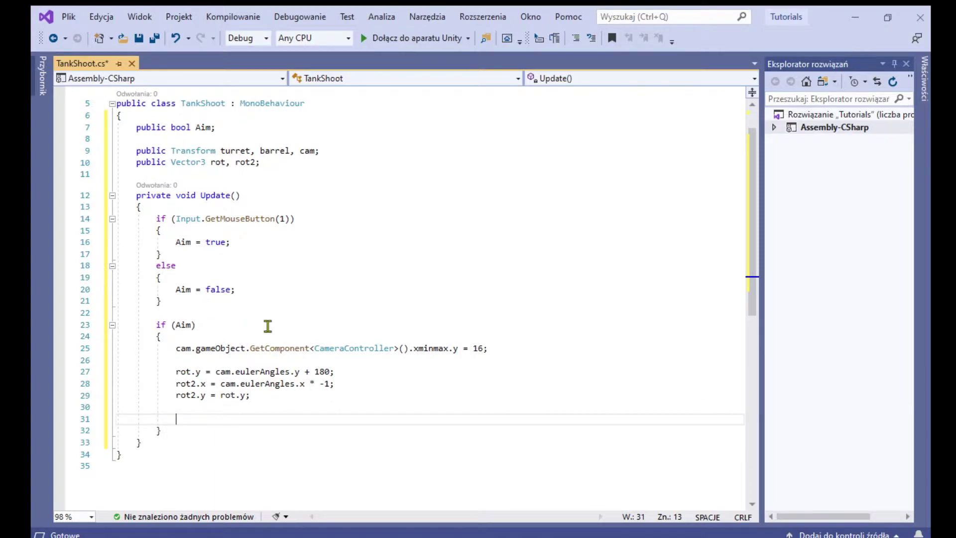
pyautogui.write('geGetComponent<shott>')
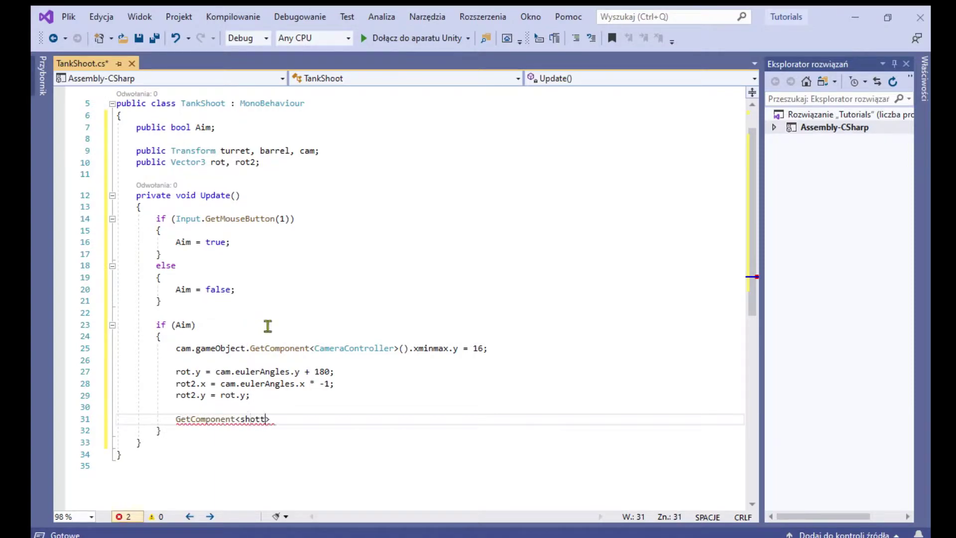
pyautogui.press('BackSpace')
pyautogui.press('BackSpace')
pyautogui.write('o')
pyautogui.press('Tab')
pyautogui.write('>().')
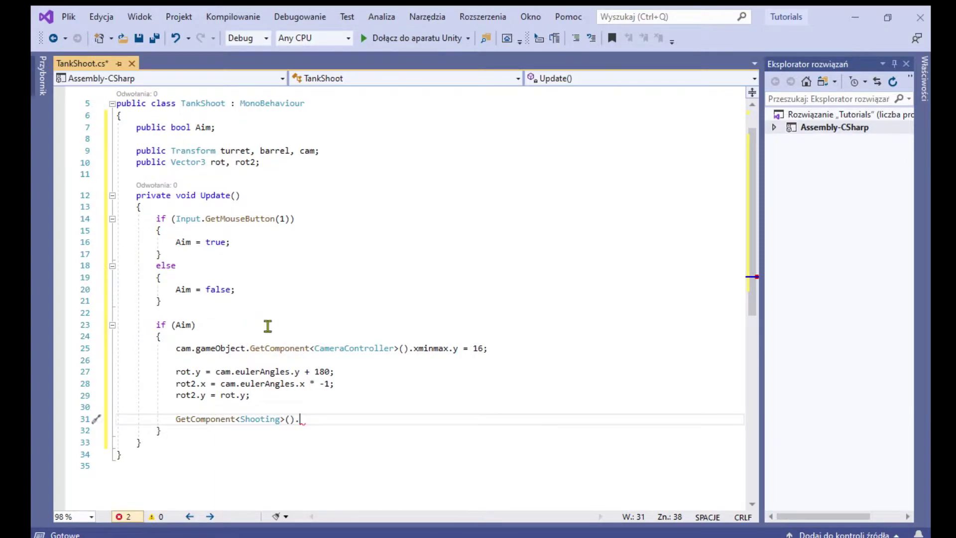
pyautogui.write('(')
pyautogui.hotkey('ctrl', 'z')
pyautogui.press('BackSpace')
pyautogui.press('BackSpace')
pyautogui.press('BackSpace')
pyautogui.write('rue;')
# Step: Add an else if (!Aim) branch resetting the CameraController's xminmax.y to 50
pyautogui.click(177, 430)
pyautogui.press('Return')
pyautogui.write('else if (!Aim)')
pyautogui.press('Return')
pyautogui.write('{')
pyautogui.press('Return')
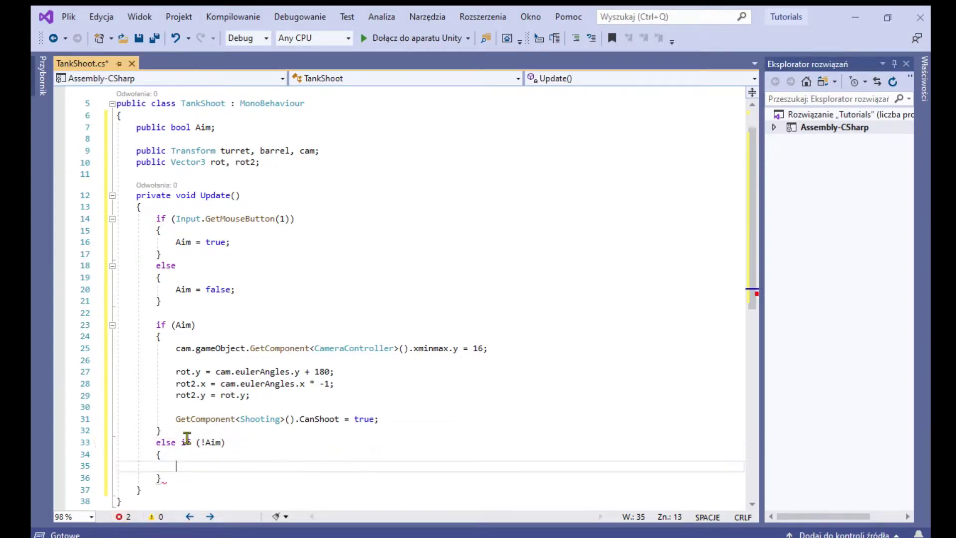
pyautogui.scroll(-1, 309, 396)
pyautogui.write('gameObject.GetComponent<')
pyautogui.press('Tab')
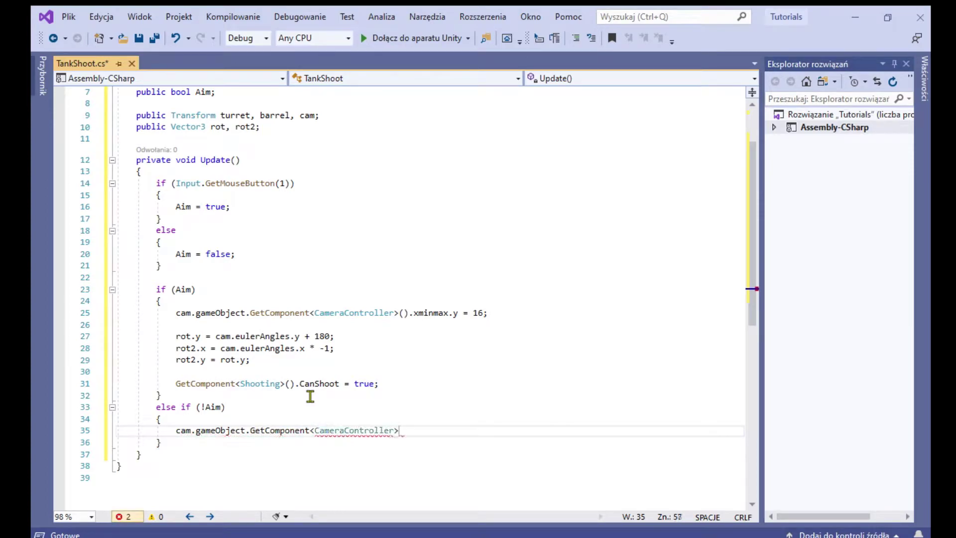
pyautogui.write('().xminmax.')
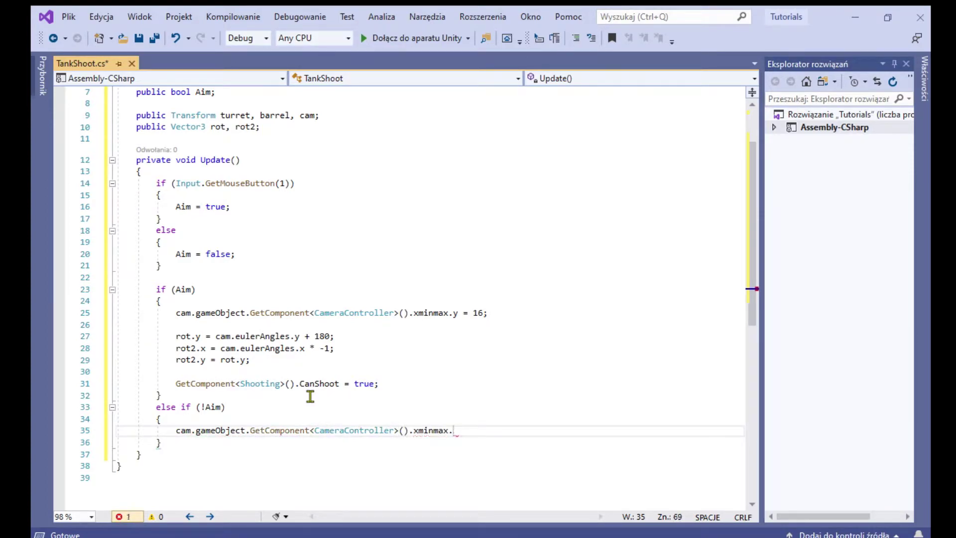
pyautogui.write('y = 50;')
pyautogui.press('Return')
# Step: Set Shooting.CanShoot to false in that branch and save TankShoot.cs
pyautogui.write('etComponent<sh')
pyautogui.press('BackSpace')
pyautogui.write('oting>().')
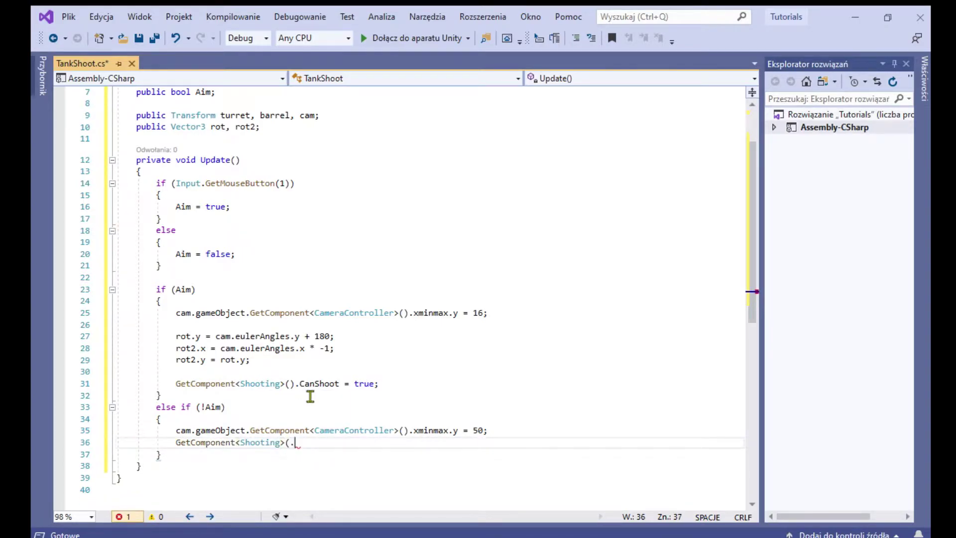
pyautogui.write('can')
pyautogui.press('Tab')
pyautogui.write('lse;')
pyautogui.hotkey('ctrl', 's')
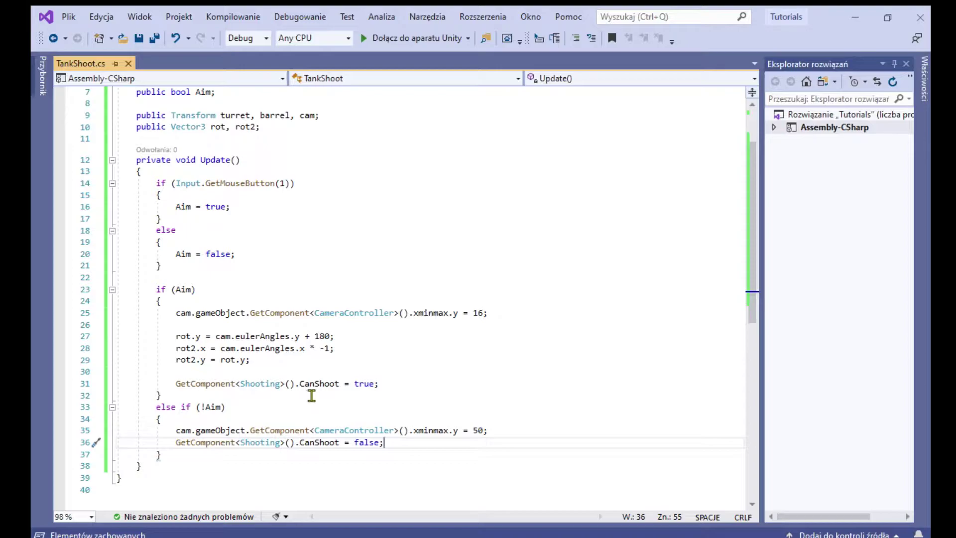
pyautogui.keyDown('ctrl'); pyautogui.scroll(-1, 419, 406); pyautogui.keyUp('ctrl')
pyautogui.scroll(1, 754, 277)
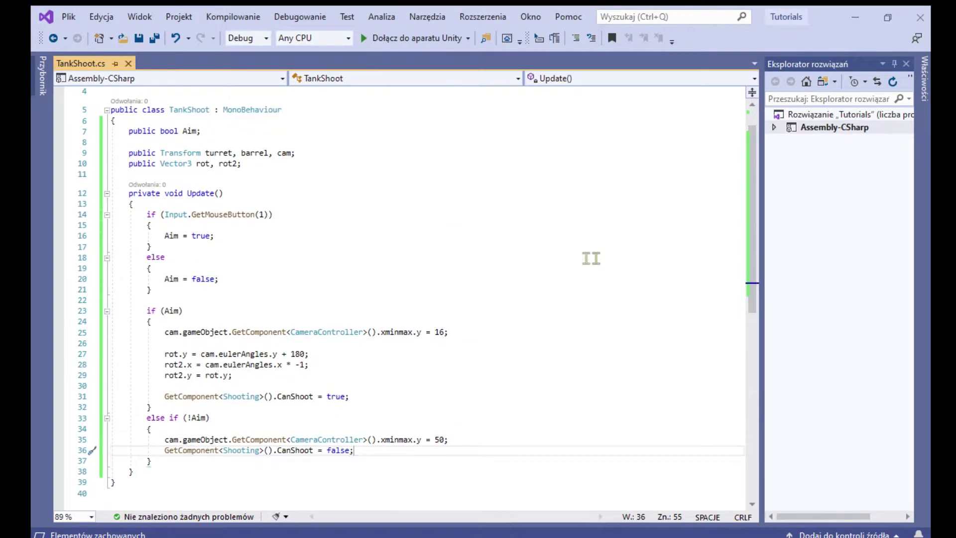
pyautogui.hotkey('alt', 'Tab')
# Step: Move the target object to position Y 5.09 and Z 5.16
pyautogui.click(39, 97)
pyautogui.scroll(-5, 92, 187)
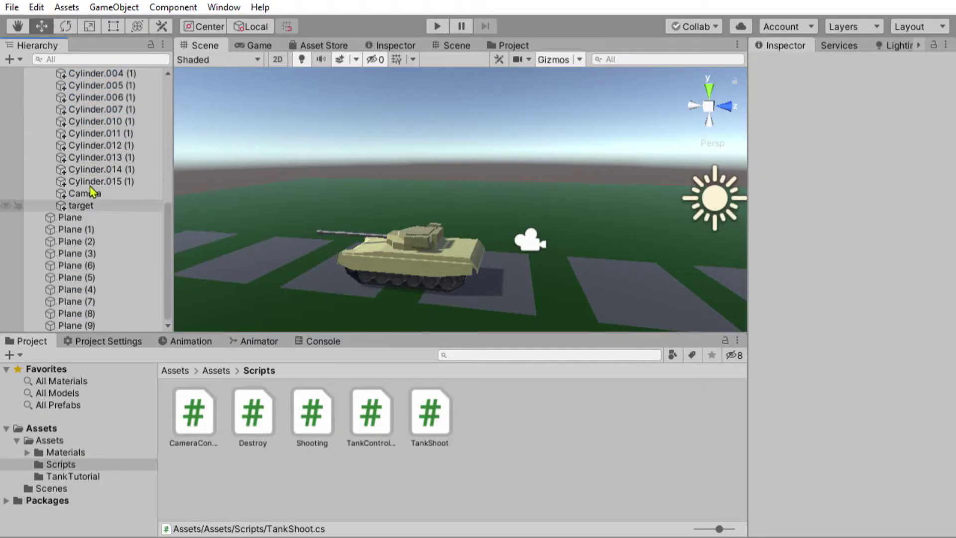
pyautogui.click(81, 205)
pyautogui.click(896, 123)
pyautogui.write('5.09')
pyautogui.click(950, 122)
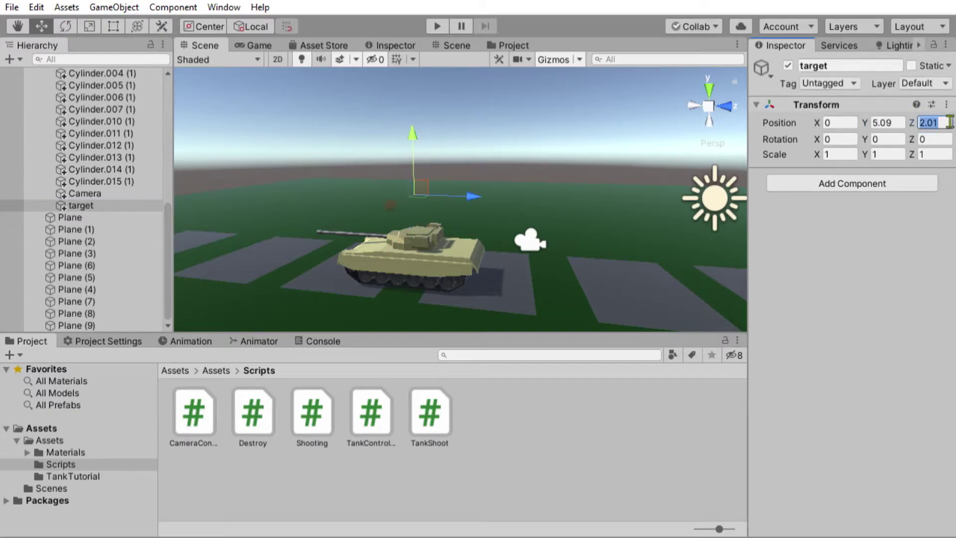
pyautogui.write('5.16')
pyautogui.click(656, 448)
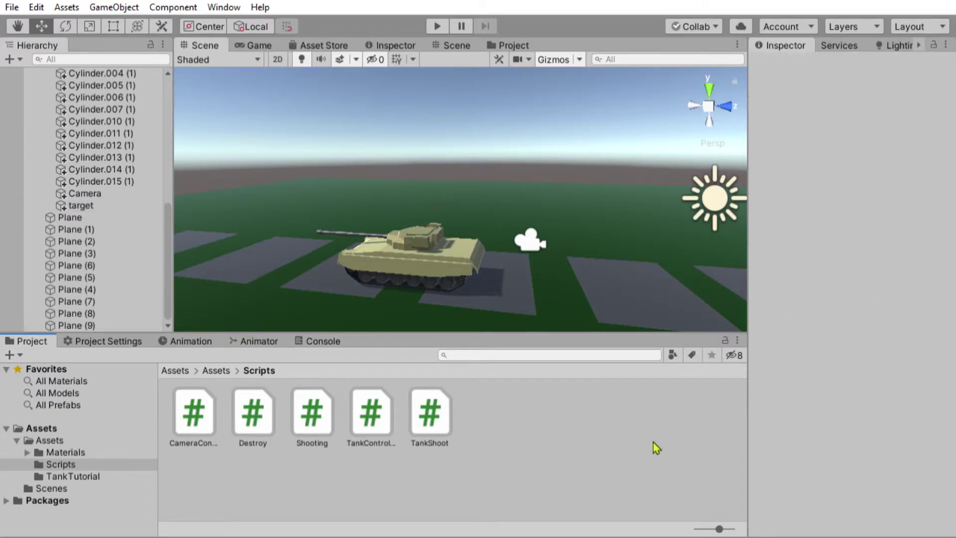
# Step: Collapse Wheel Colls and drag the TankShoot script onto the LowPoly Tank's Inspector
pyautogui.scroll(5, 92, 199)
pyautogui.click(39, 97)
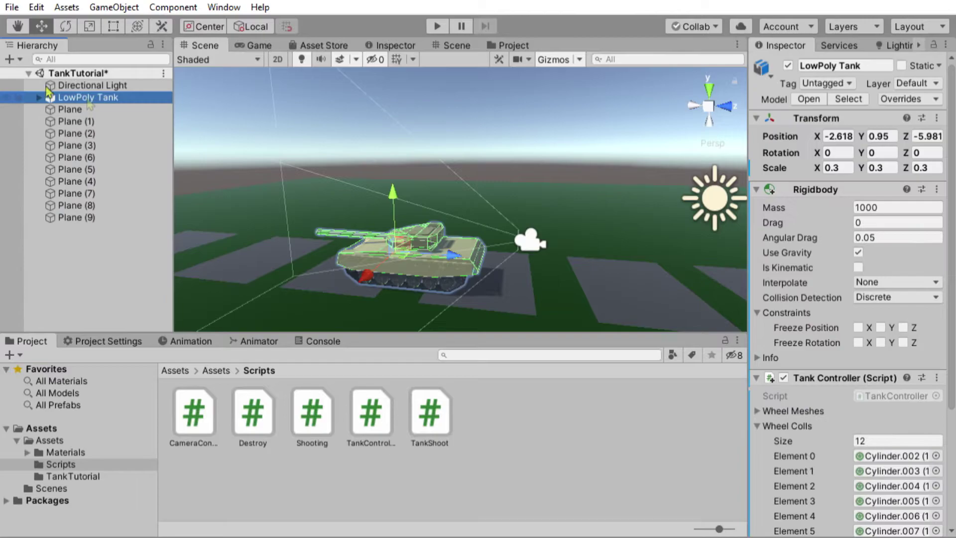
pyautogui.scroll(-5, 846, 299)
pyautogui.click(788, 266)
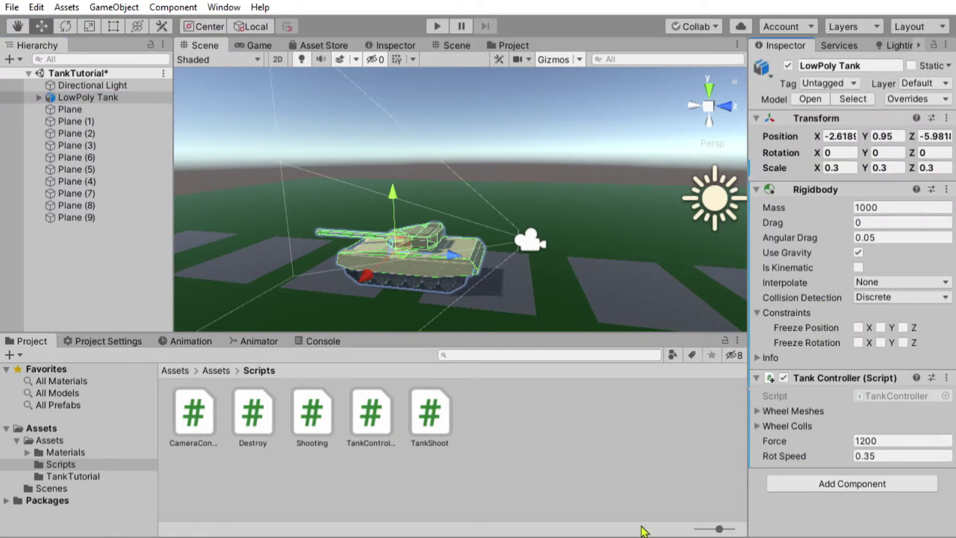
pyautogui.moveTo(429, 413); pyautogui.dragTo(830, 456)
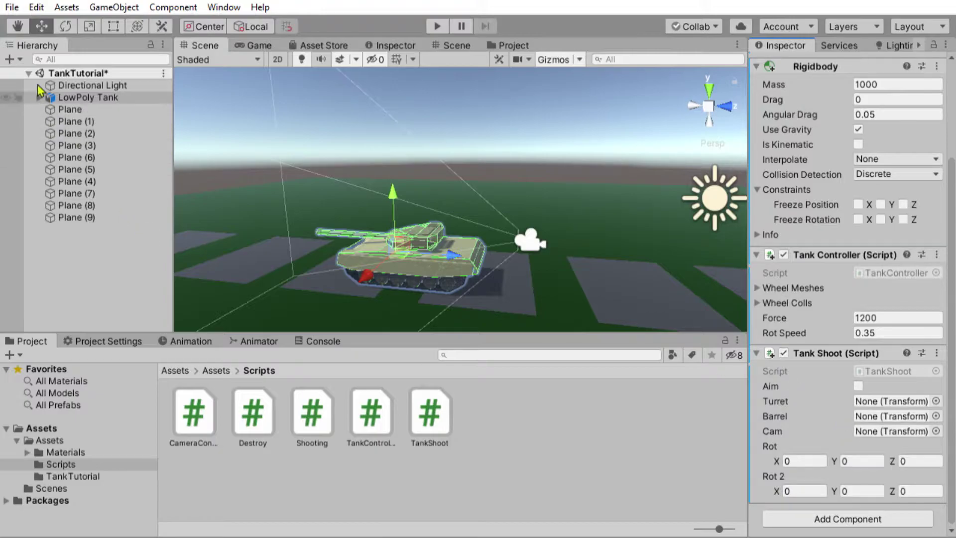
# Step: Create an empty GameObject and move it to the barrel cylinder's base
pyautogui.click(39, 97)
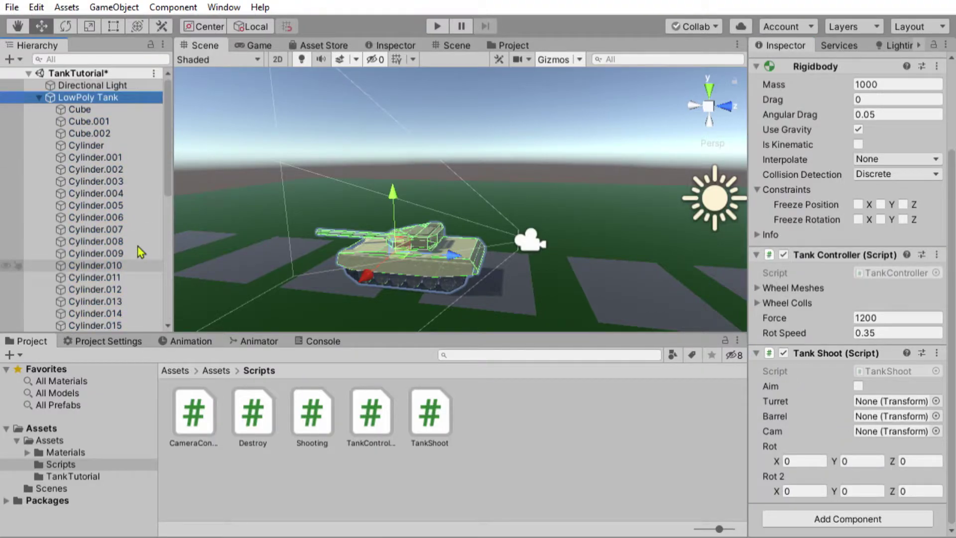
pyautogui.doubleClick(86, 145)
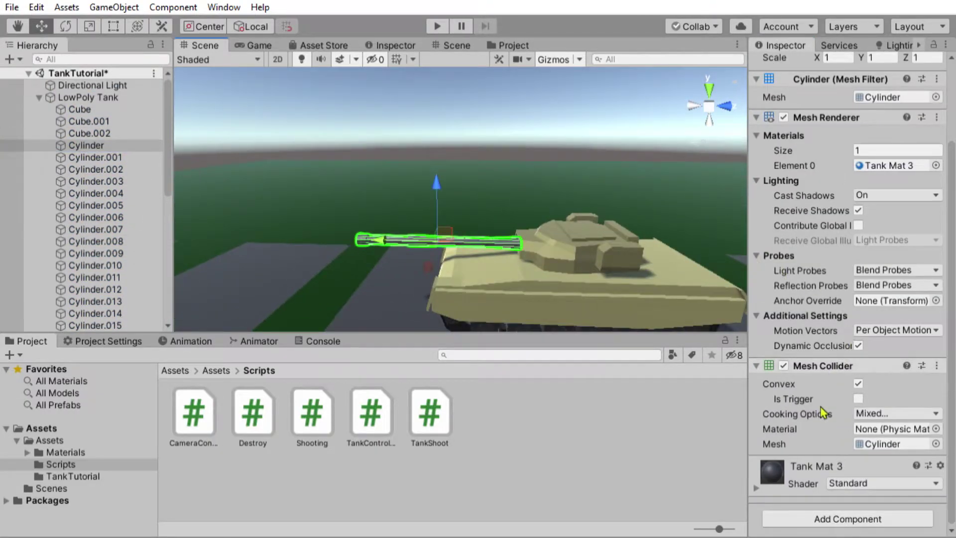
pyautogui.click(79, 147)
pyautogui.hotkey('alt', 'shift', 'n')
pyautogui.moveTo(80, 150); pyautogui.dragTo(80, 141)
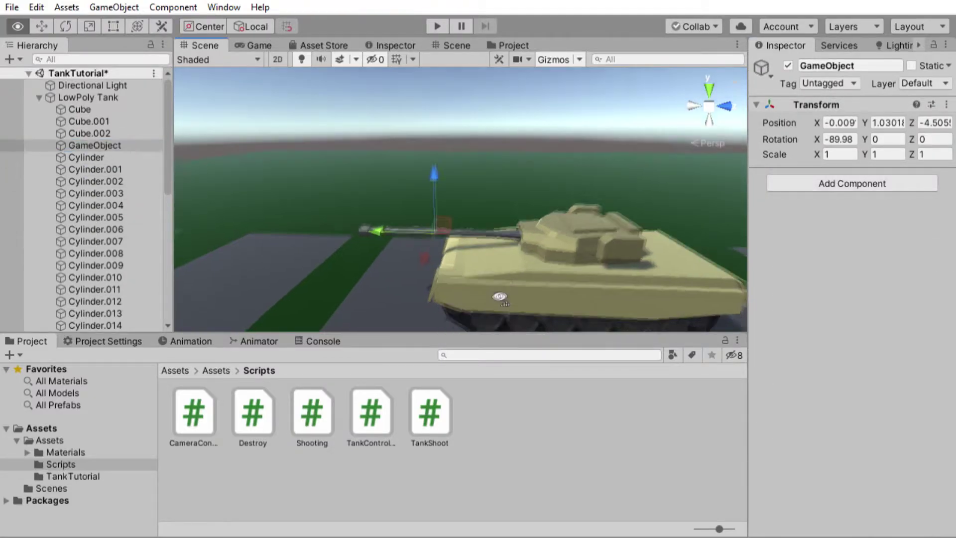
pyautogui.moveTo(498, 259); pyautogui.dragTo(537, 284, button='right')
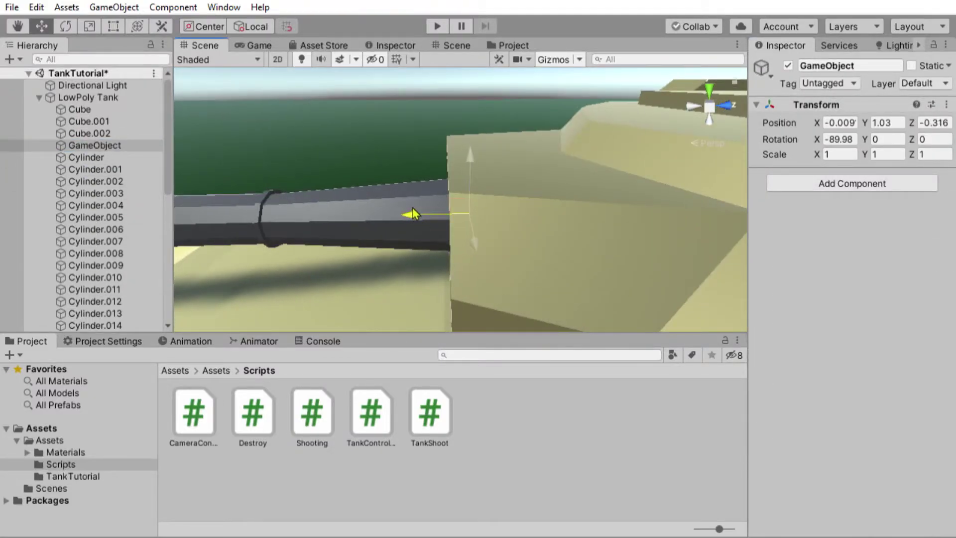
# Step: Parent the barrel Cylinder under the new empty pivot object
pyautogui.scroll(-5, 536, 285)
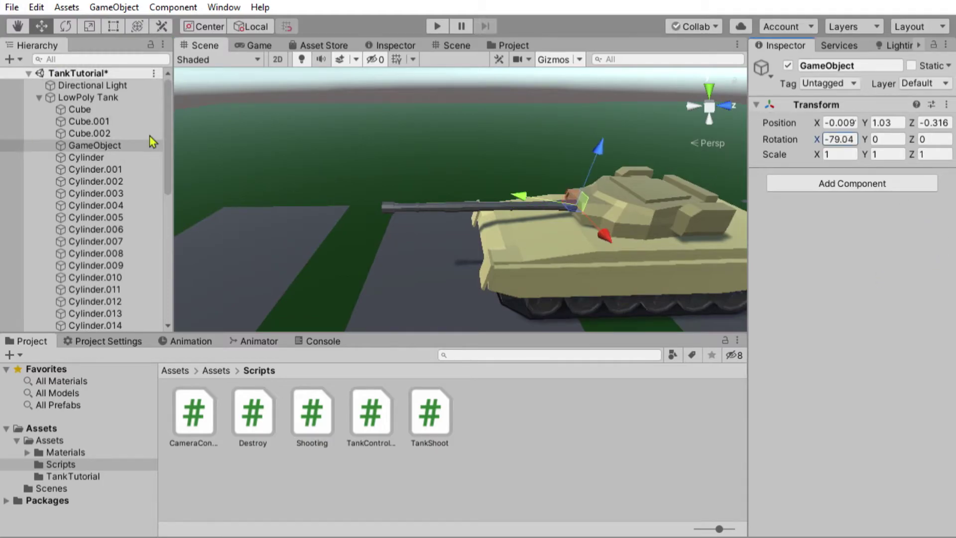
pyautogui.click(92, 133)
pyautogui.click(92, 145)
pyautogui.moveTo(85, 157); pyautogui.dragTo(85, 145)
pyautogui.click(62, 145)
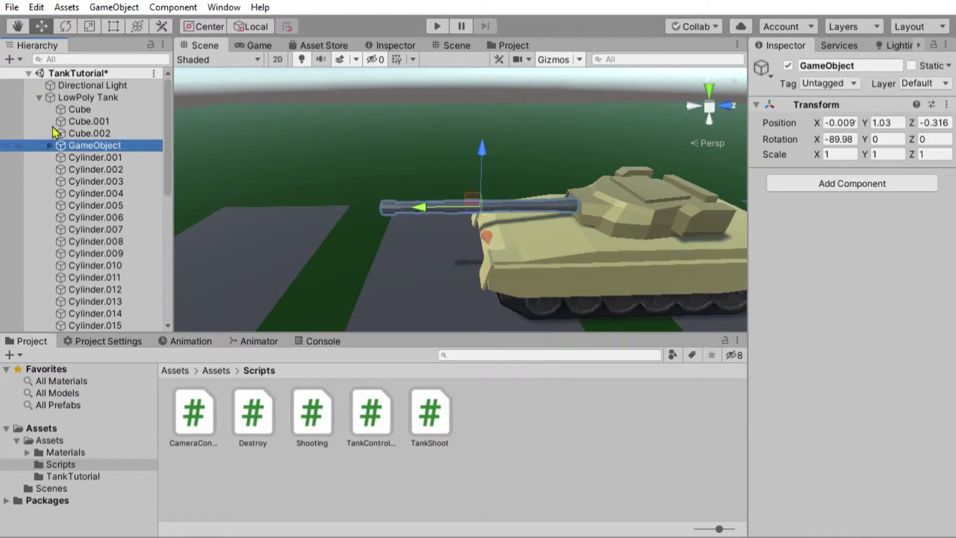
# Step: Add an empty child object inside the pivot, positioned at the barrel's tip
pyautogui.hotkey('alt', 'shift', 'n')
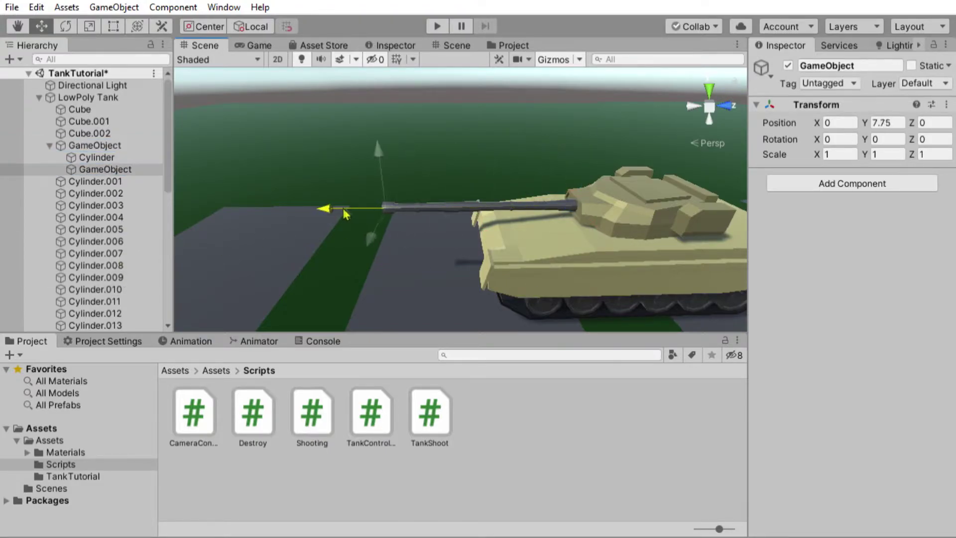
pyautogui.press('f')
pyautogui.scroll(-5, 346, 211)
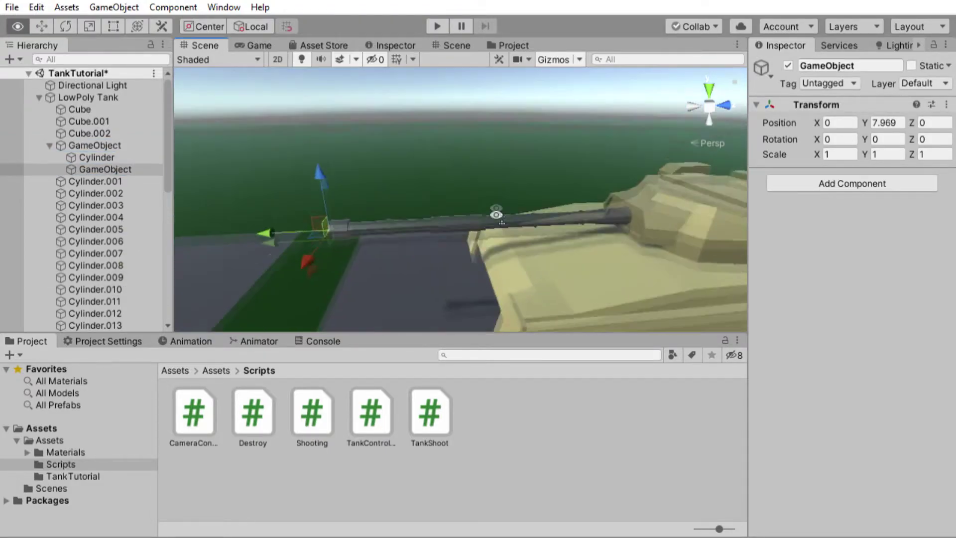
pyautogui.click(75, 144)
pyautogui.click(50, 145)
pyautogui.click(75, 121)
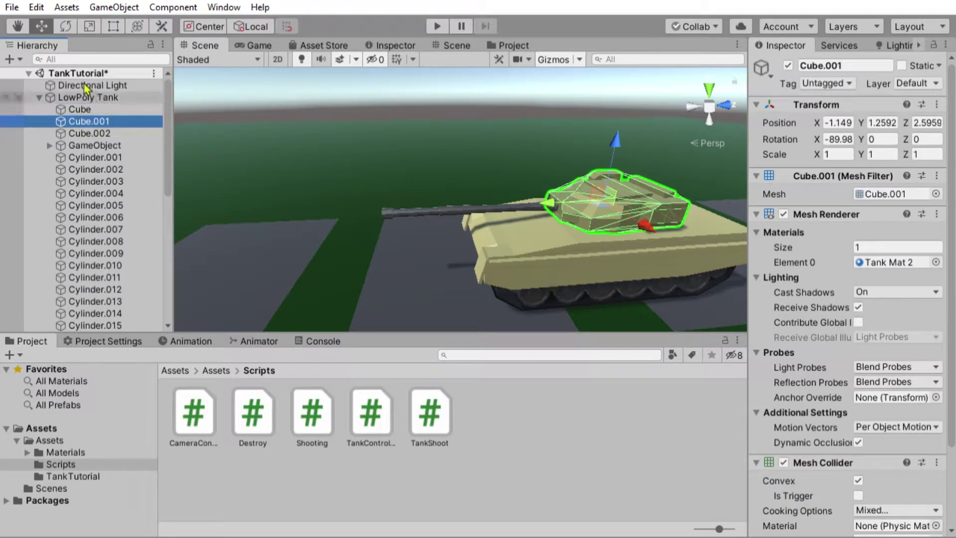
# Step: Assign Cube.001, the barrel pivot GameObject and Camera to Tank Shoot's Turret, Barrel and Cam slots
pyautogui.moveTo(87, 97)
pyautogui.mouseDown()
pyautogui.moveTo(719, 359)
pyautogui.moveTo(891, 400)
pyautogui.mouseUp()
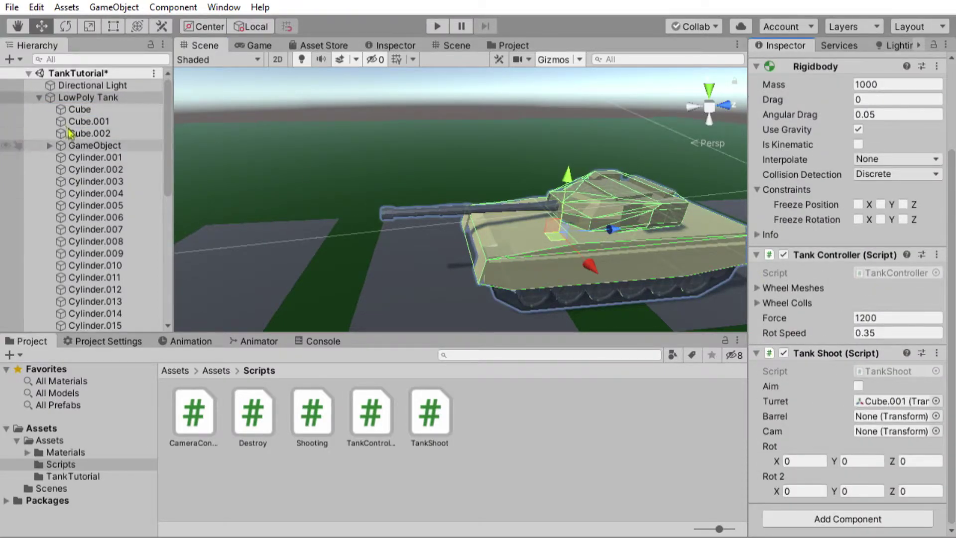
pyautogui.moveTo(94, 145); pyautogui.dragTo(888, 416)
pyautogui.scroll(-8, 48, 210)
pyautogui.moveTo(85, 280); pyautogui.dragTo(891, 431)
pyautogui.scroll(10, 91, 149)
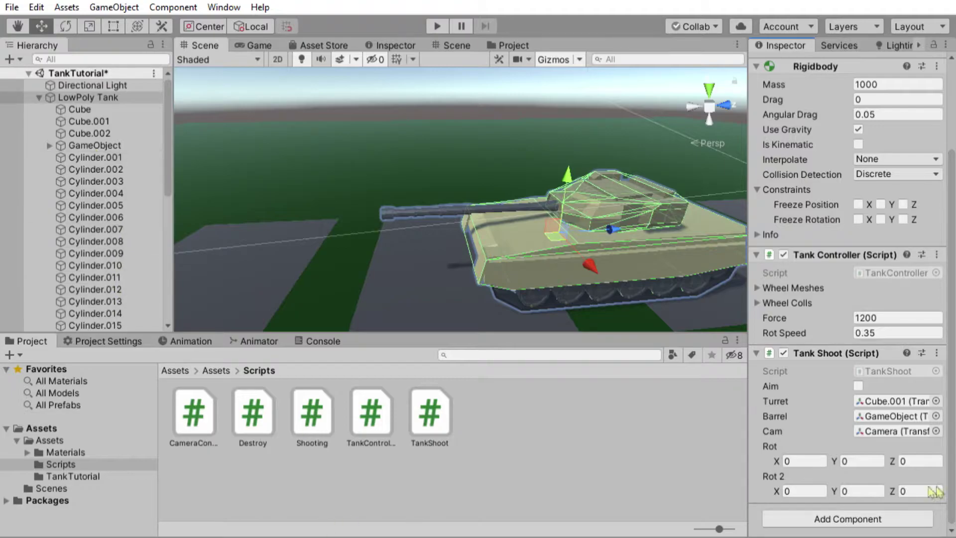
pyautogui.scroll(-5, 822, 411)
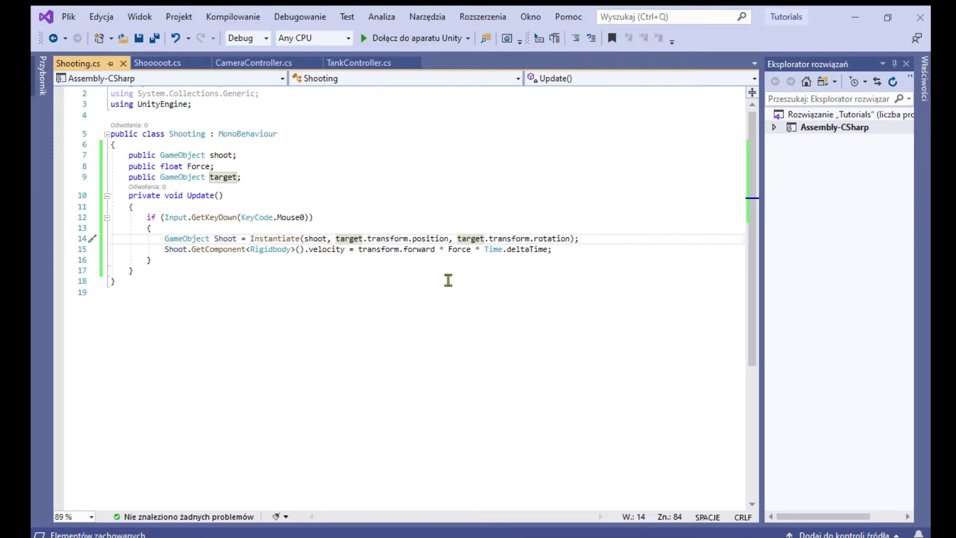
pyautogui.moveTo(516, 289); pyautogui.dragTo(100, 145)
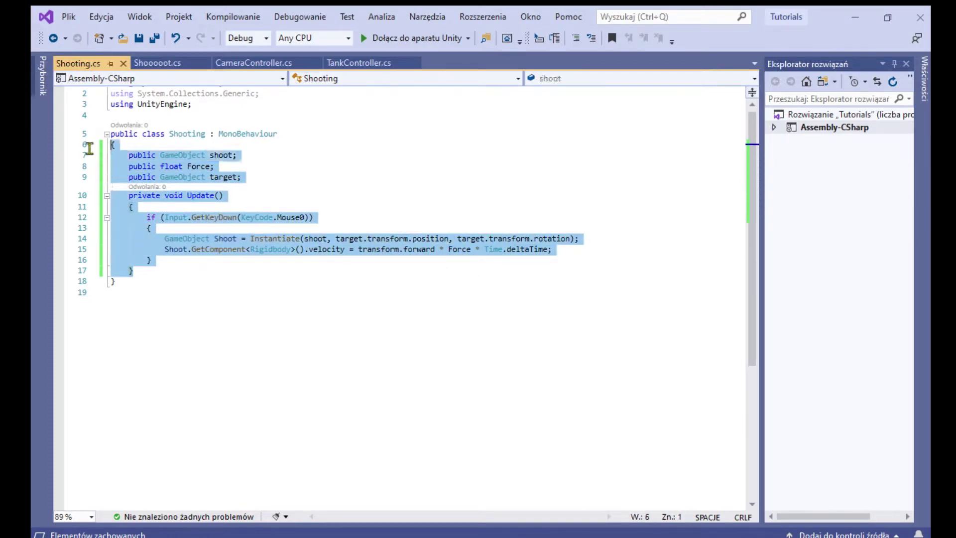
pyautogui.click(251, 314)
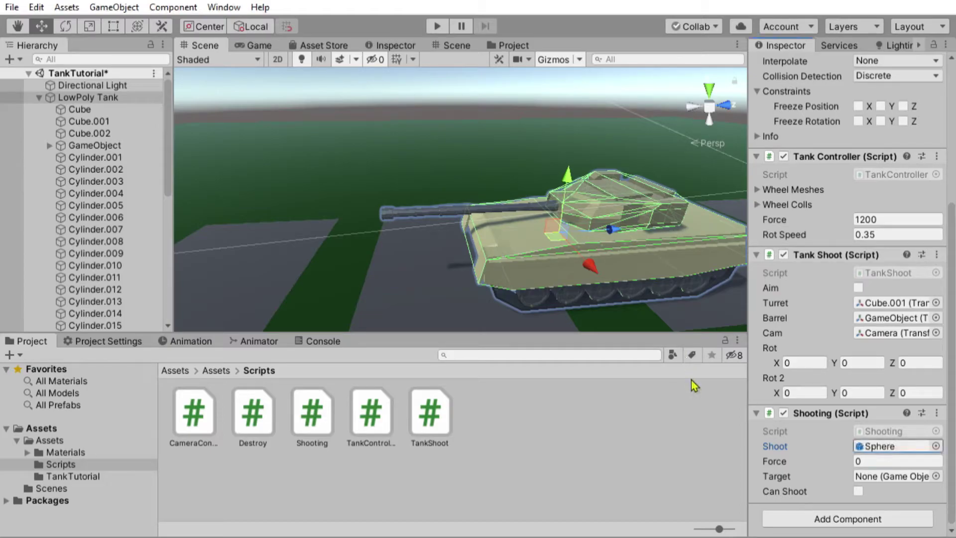
# Step: Set the barrel-tip marker object as the Shooting component's Target
pyautogui.click(49, 145)
pyautogui.moveTo(105, 170); pyautogui.dragTo(891, 476)
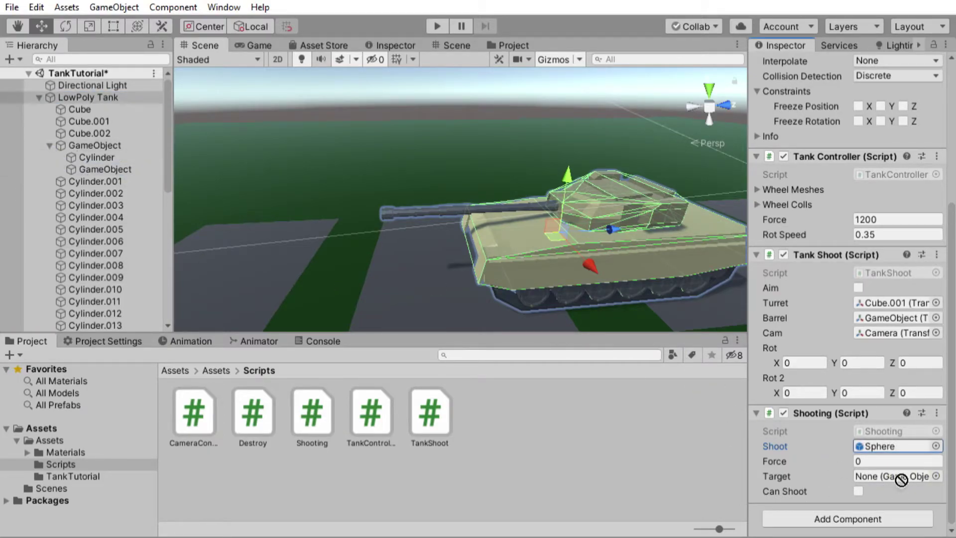
pyautogui.click(49, 145)
pyautogui.click(88, 97)
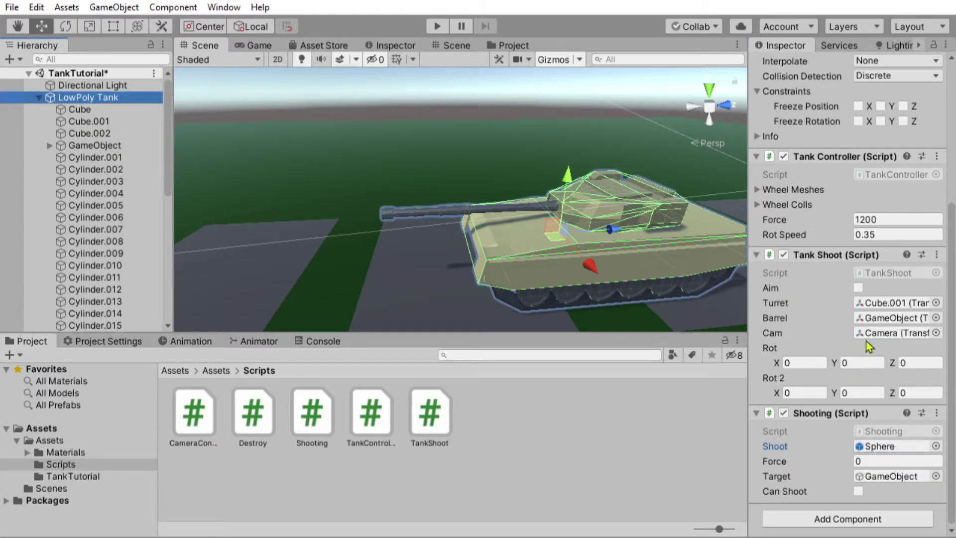
pyautogui.scroll(5, 878, 349)
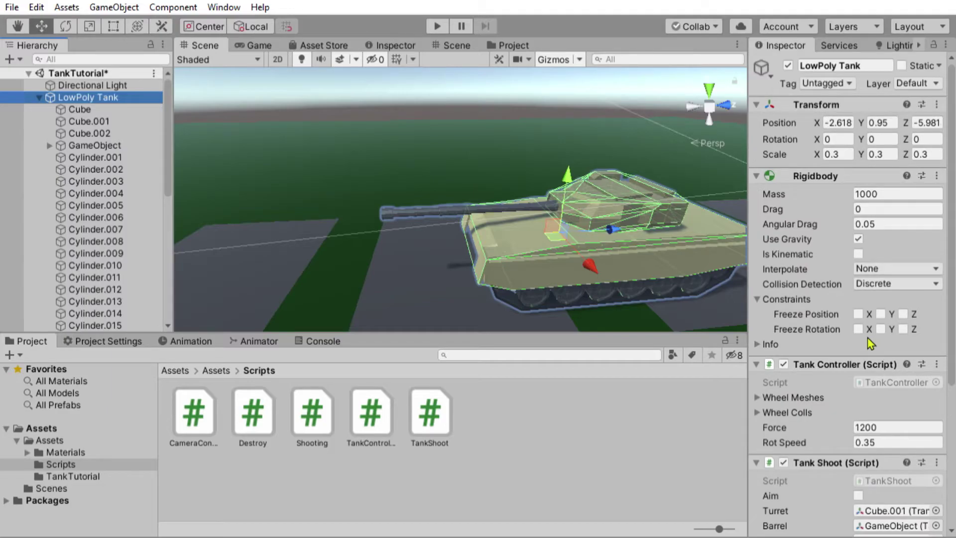
# Step: Rotate the barrel-tip marker to X rotation 90 so it points along the barrel
pyautogui.click(50, 144)
pyautogui.click(105, 169)
pyautogui.click(850, 140)
pyautogui.write('90')
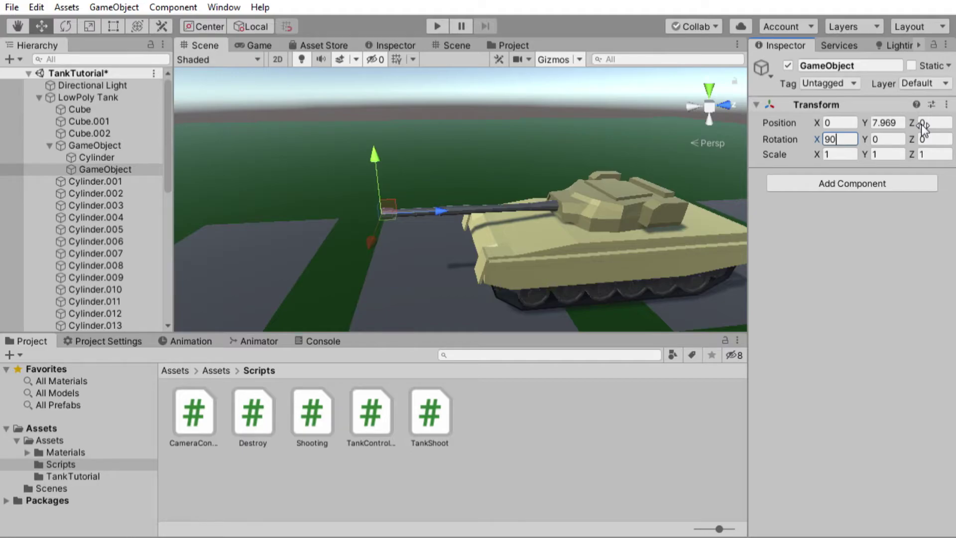
pyautogui.press('Return')
pyautogui.click(105, 169)
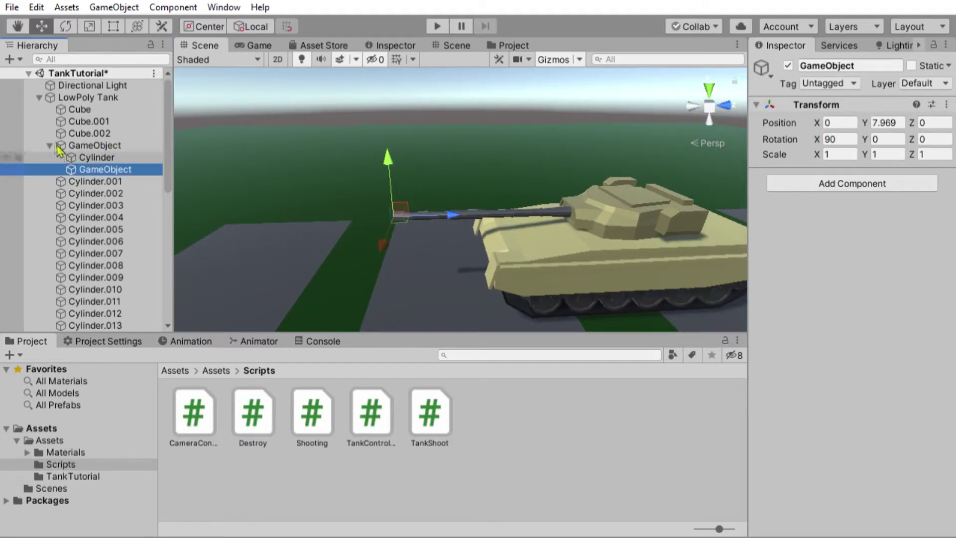
pyautogui.click(57, 146)
pyautogui.click(51, 145)
# Step: Play the game to test firing, then stop and inspect the barrel pivot up close
pyautogui.click(437, 26)
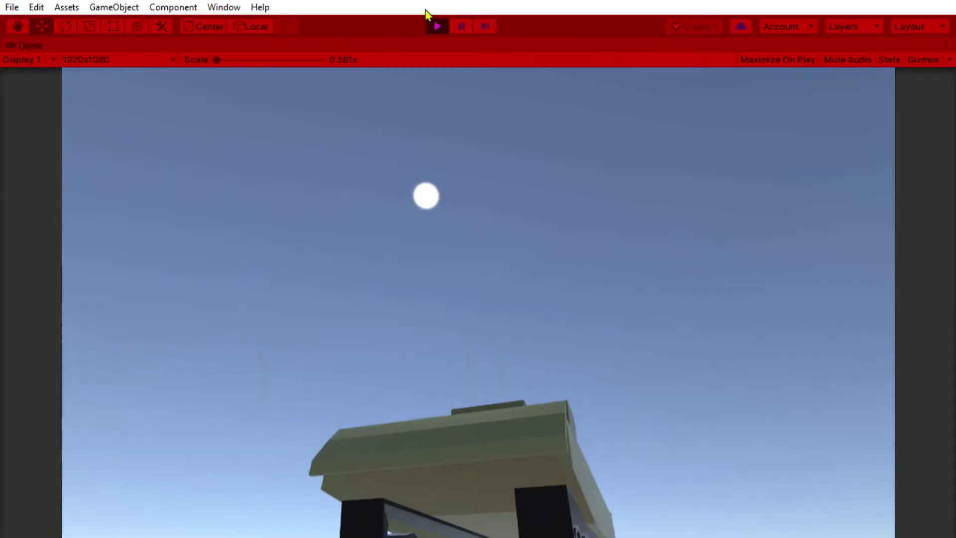
pyautogui.click(437, 26)
pyautogui.click(155, 98)
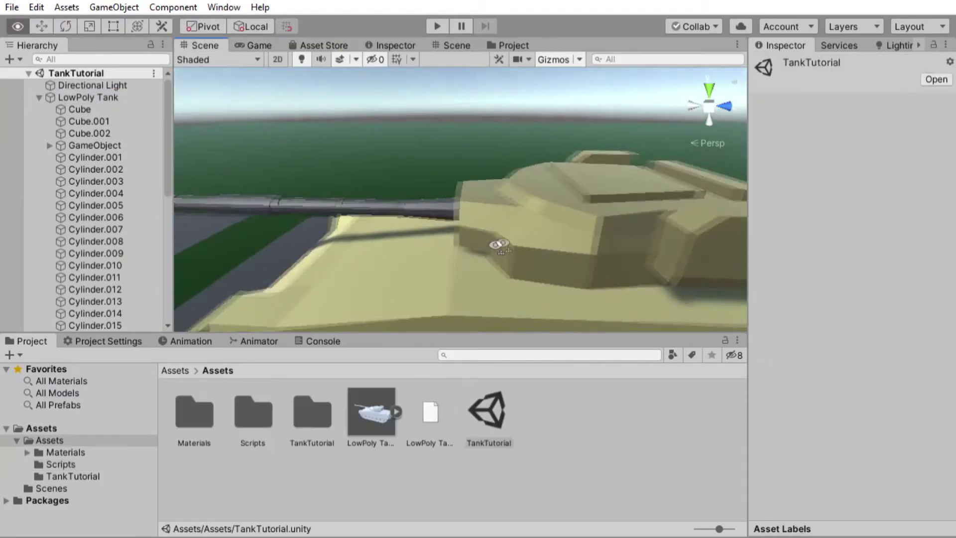
pyautogui.keyDown('alt'); pyautogui.moveTo(498, 245); pyautogui.dragTo(493, 239); pyautogui.keyUp('alt')
pyautogui.click(94, 145)
pyautogui.click(50, 145)
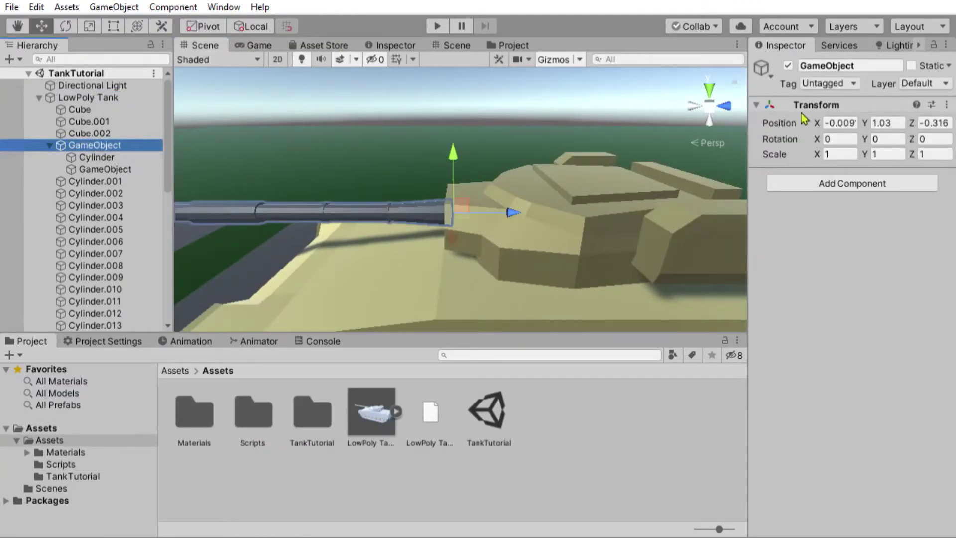
# Step: Parent the barrel pivot under Cube.001, save the scene, and test-play the turret
pyautogui.click(49, 145)
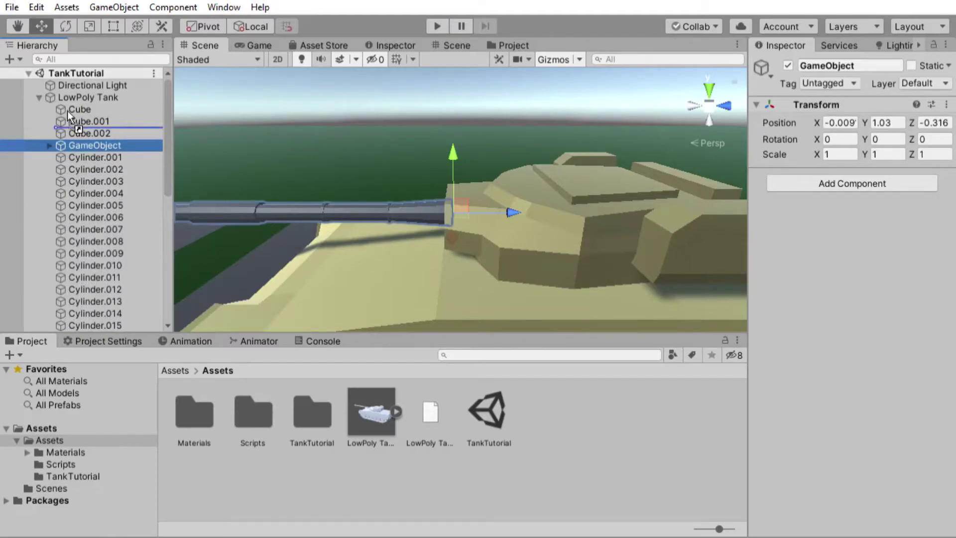
pyautogui.moveTo(95, 145); pyautogui.dragTo(82, 121)
pyautogui.click(39, 97)
pyautogui.hotkey('ctrl', 's')
pyautogui.click(437, 26)
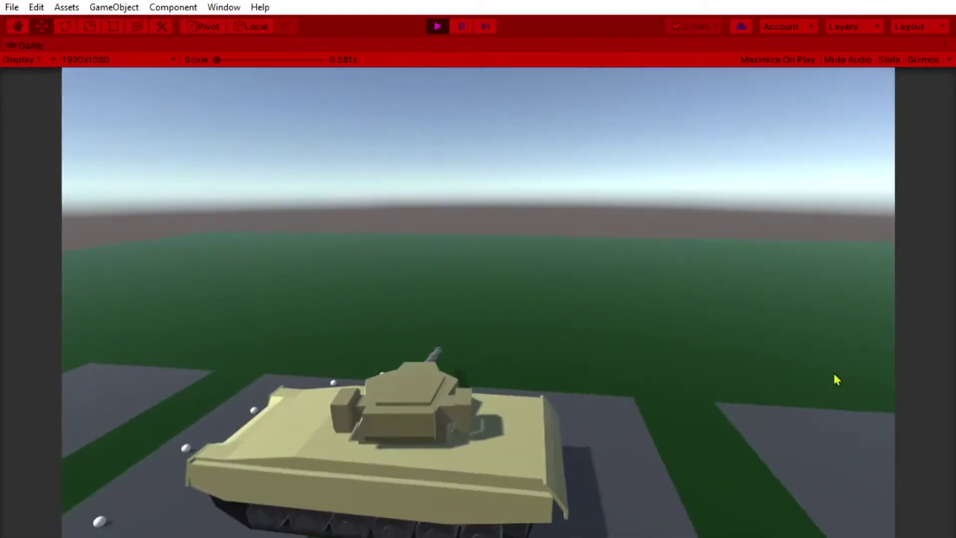
pyautogui.hotkey('ctrl', 'p')
# Step: Set Shooting Force to 10000 and have Destroyed.cs set the Rigidbody constraints to None
pyautogui.write('10000')
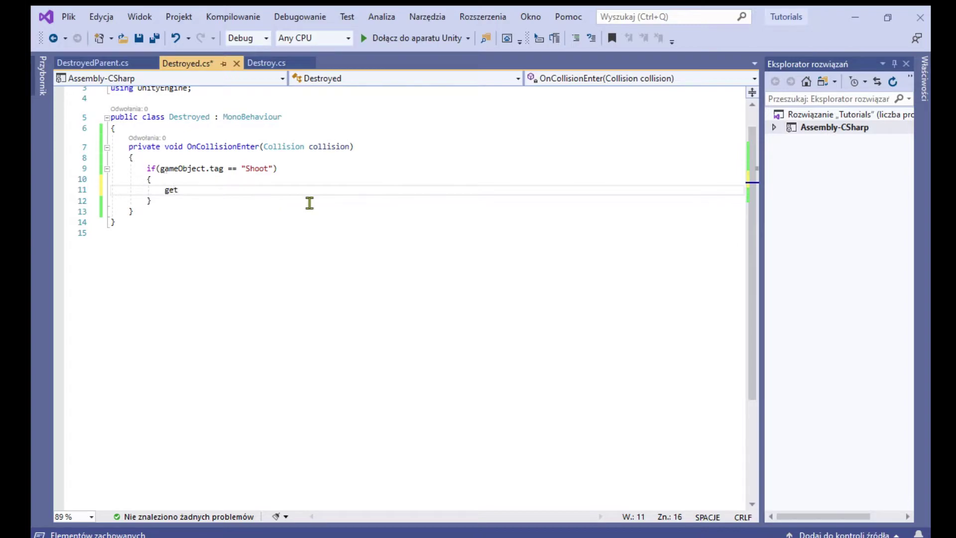
pyautogui.write('Comp')
pyautogui.press('Tab')
pyautogui.write('R')
pyautogui.press('Tab')
pyautogui.write('.constraints = RigidbodyConstraints.None;')
pyautogui.press('Return')
pyautogui.press('BackSpace')
pyautogui.hotkey('ctrl', 's')
pyautogui.click(161, 169)
# Step: Add a collision.GetComponentInParent<> line to Destroyed.cs's collision code and save
pyautogui.write('collision.gameObject.tag == "Shoot")')
pyautogui.click(486, 194)
pyautogui.press('Return')
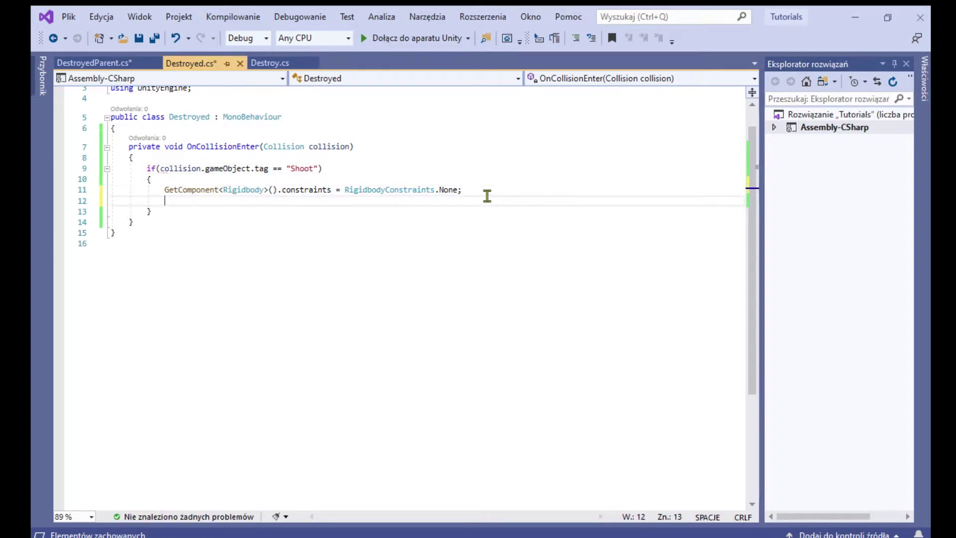
pyautogui.write('GetComponentInParent')
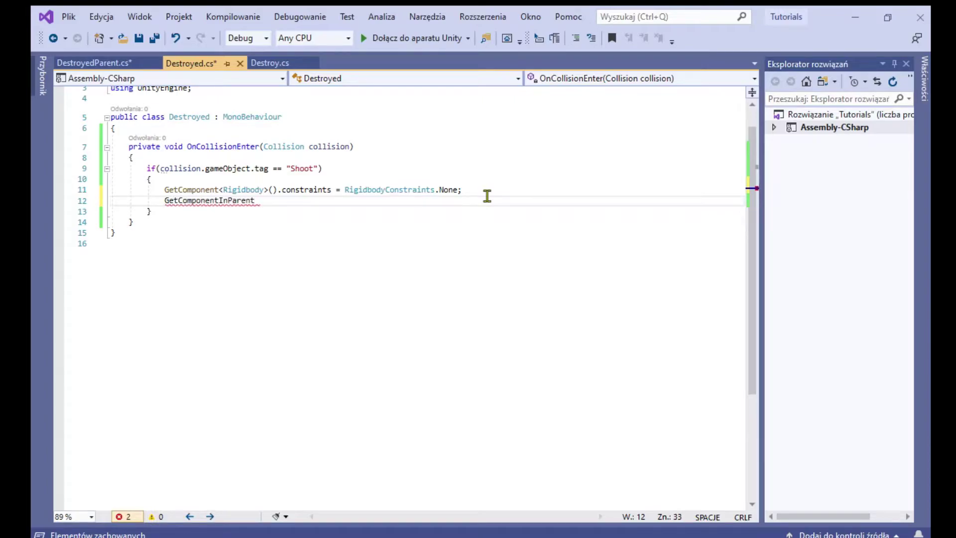
pyautogui.write('<DestroyedParent')
pyautogui.write('>().')
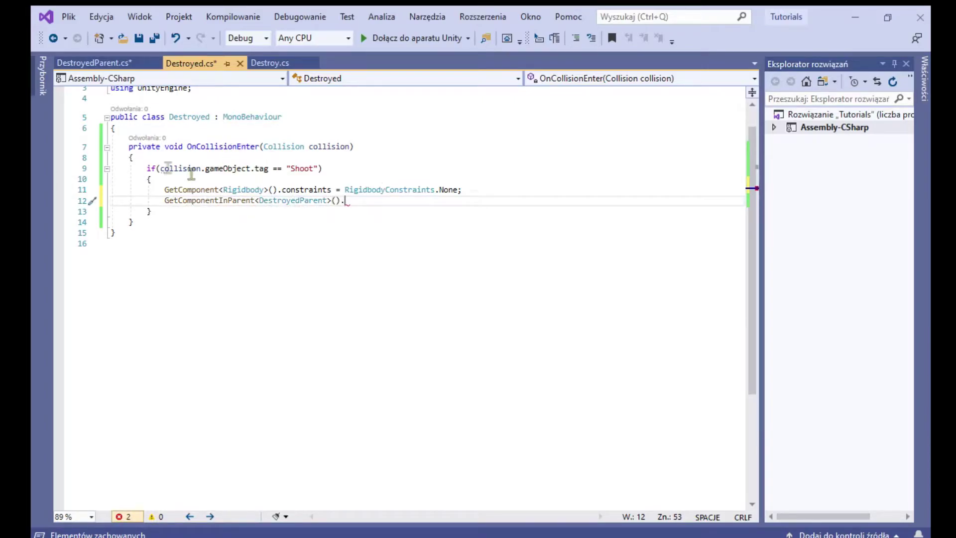
pyautogui.hotkey('ctrl', 's')
# Step: Declare a float childcount field in DestroyedParent.cs and save it
pyautogui.hotkey('ctrl', 'Tab')
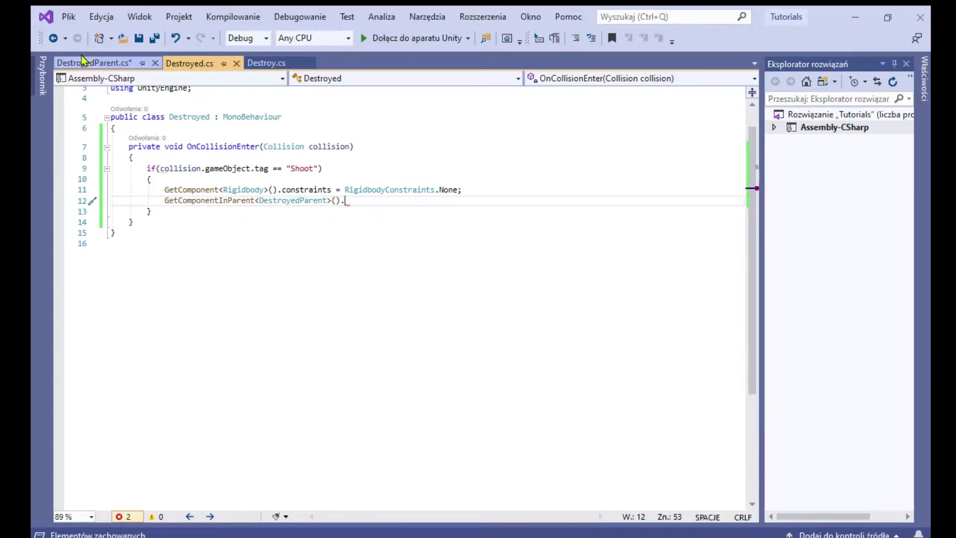
pyautogui.write('float chi')
pyautogui.hotkey('ctrl', 's')
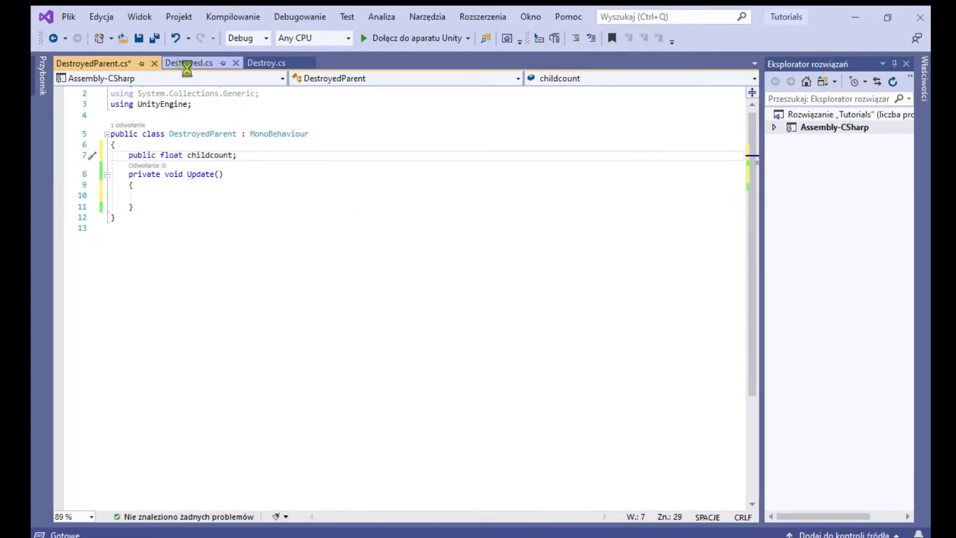
pyautogui.click(178, 64)
# Step: Declare a bool constraintsOff field at the top of the Destroyed class
pyautogui.write('childcount++;')
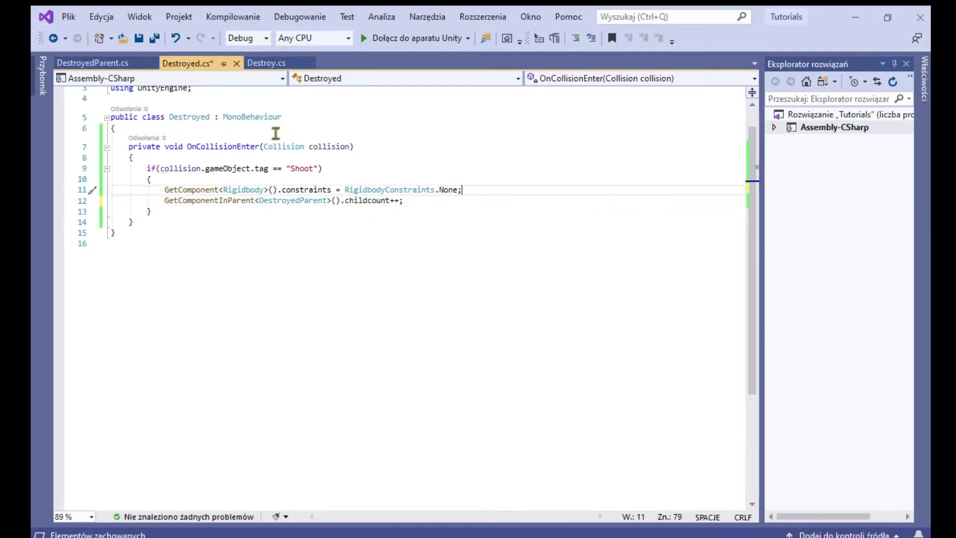
pyautogui.click(276, 130)
pyautogui.press('Return')
pyautogui.write('bool constra')
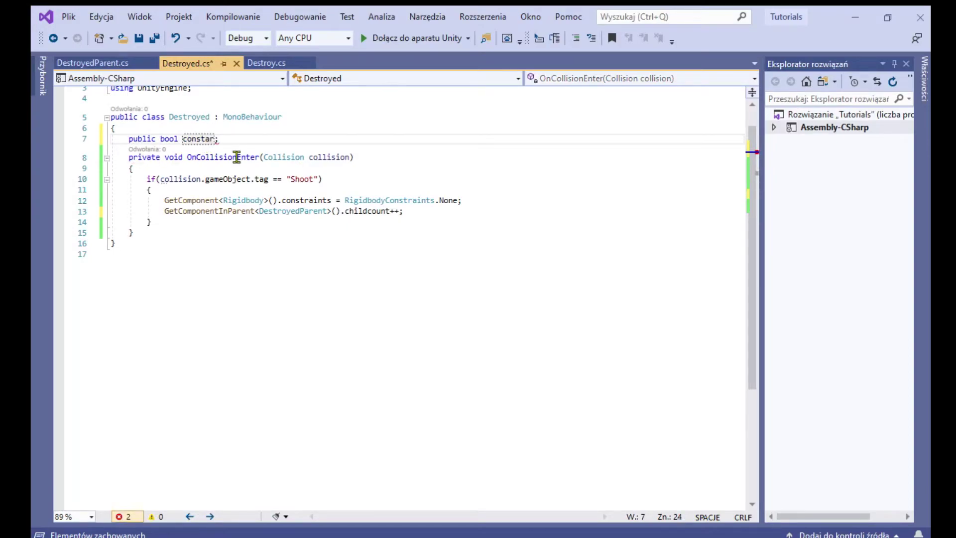
pyautogui.write('intsOff')
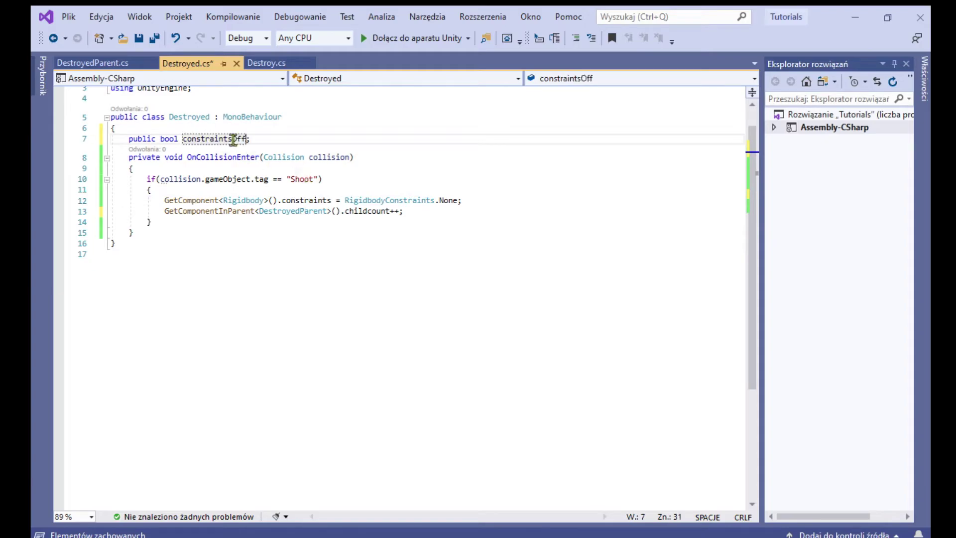
# Step: Add an Update() method to Destroyed.cs containing an if(constraintsOff) block
pyautogui.click(440, 200)
pyautogui.click(209, 232)
pyautogui.press('Return')
pyautogui.press('Return')
pyautogui.write('Update(')
pyautogui.press('Tab')
pyautogui.write('if(')
pyautogui.press('Tab')
pyautogui.press('Return')
pyautogui.write('{')
pyautogui.press('Return')
# Step: Move the childcount increment into the Update block and set constraintsOff = true on collision
pyautogui.moveTo(115, 214); pyautogui.dragTo(27, 206)
pyautogui.press('Delete')
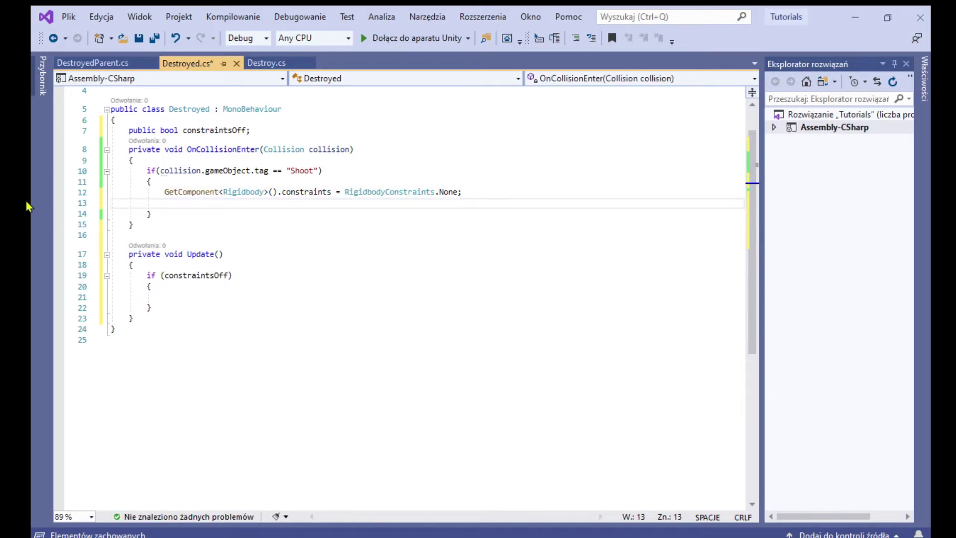
pyautogui.write('cont')
pyautogui.press('BackSpace')
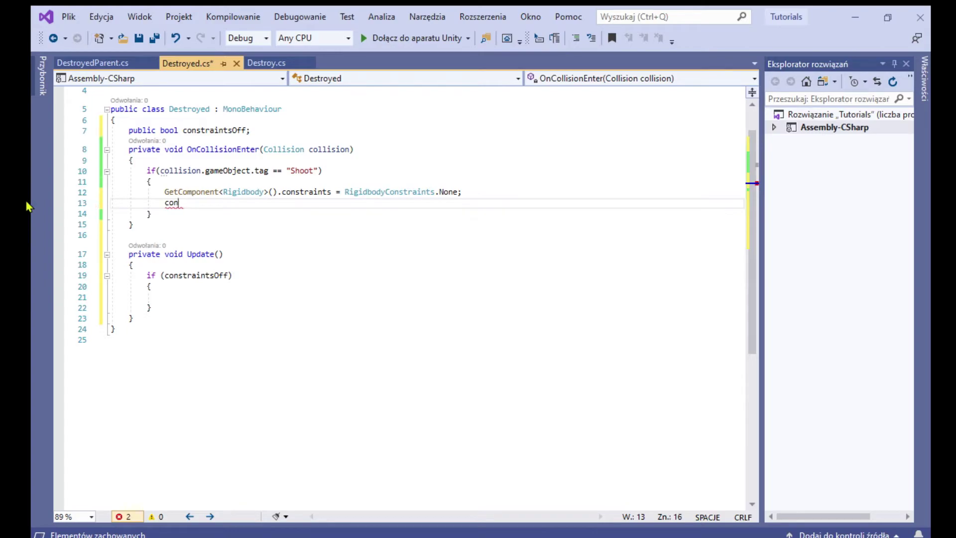
pyautogui.write('traintsOff = true;')
pyautogui.click(220, 297)
pyautogui.write('GetComponentInParent<DestroyedParent>().childcount++;')
pyautogui.press('Return')
pyautogui.write('cont')
pyautogui.press('BackSpace')
pyautogui.press('BackSpace')
pyautogui.press('BackSpace')
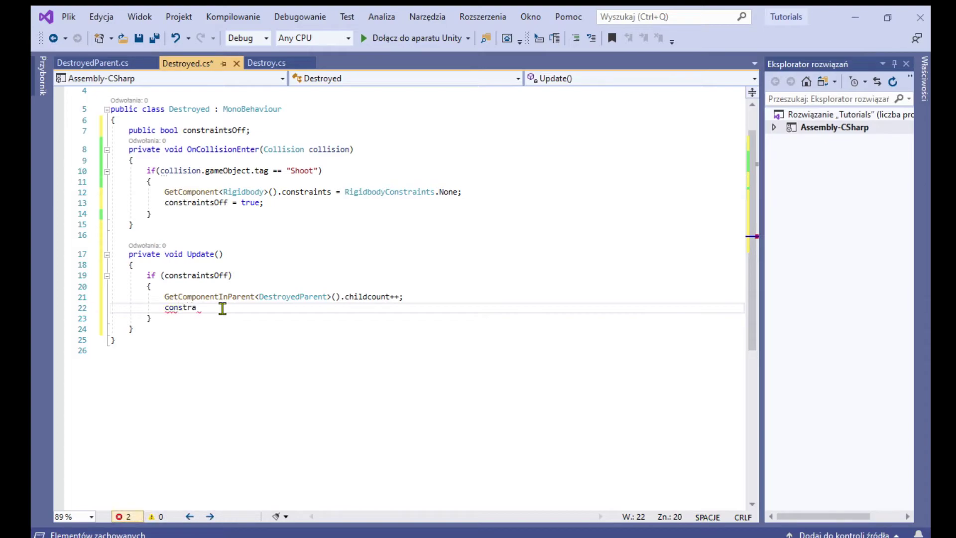
# Step: Add a new if in the collision code using the copied constraints assignment as its condition
pyautogui.click(495, 196)
pyautogui.press('Return')
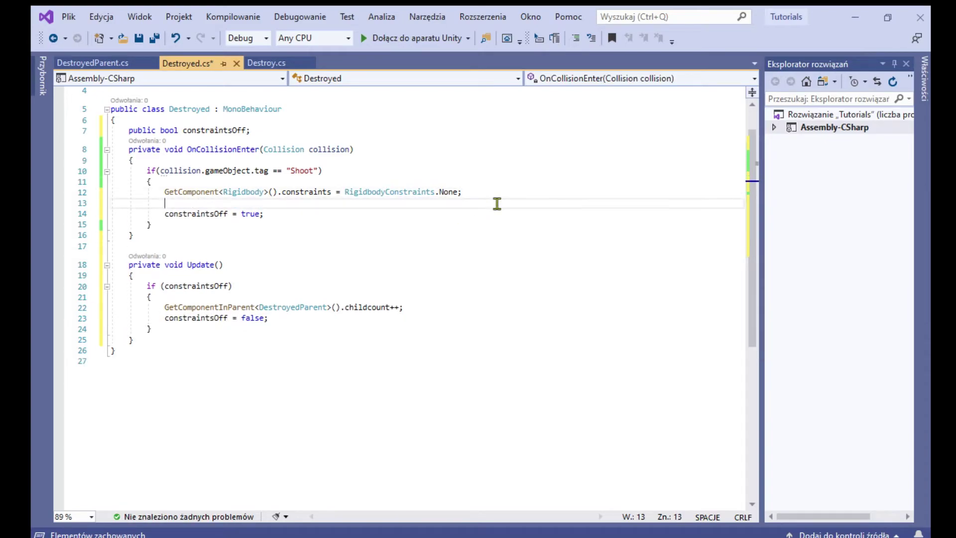
pyautogui.press('Return')
pyautogui.write('if(')
pyautogui.moveTo(457, 192); pyautogui.dragTo(164, 192)
pyautogui.hotkey('ctrl', 'c')
pyautogui.click(178, 214)
pyautogui.hotkey('ctrl', 'v')
# Step: Make the condition an equality check against RigidbodyConstraints.None and close its block
pyautogui.click(354, 213)
pyautogui.write('=')
pyautogui.click(504, 215)
pyautogui.click(508, 226)
pyautogui.press('Return')
pyautogui.write('}')
pyautogui.click(322, 239)
# Step: Add a constraintsOff2 flag guarding the None check, set it true after childcount++, and save
pyautogui.doubleClick(241, 130)
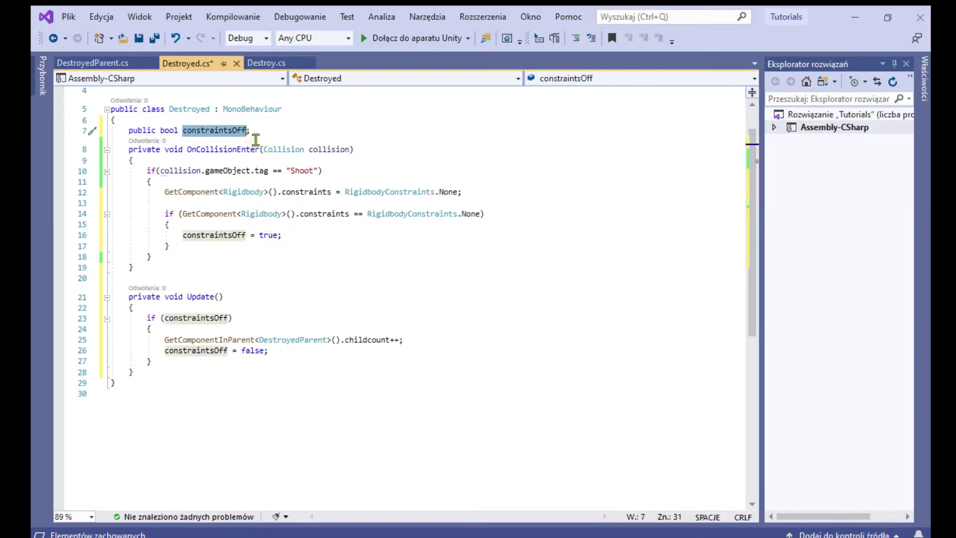
pyautogui.press('Escape')
pyautogui.write('2')
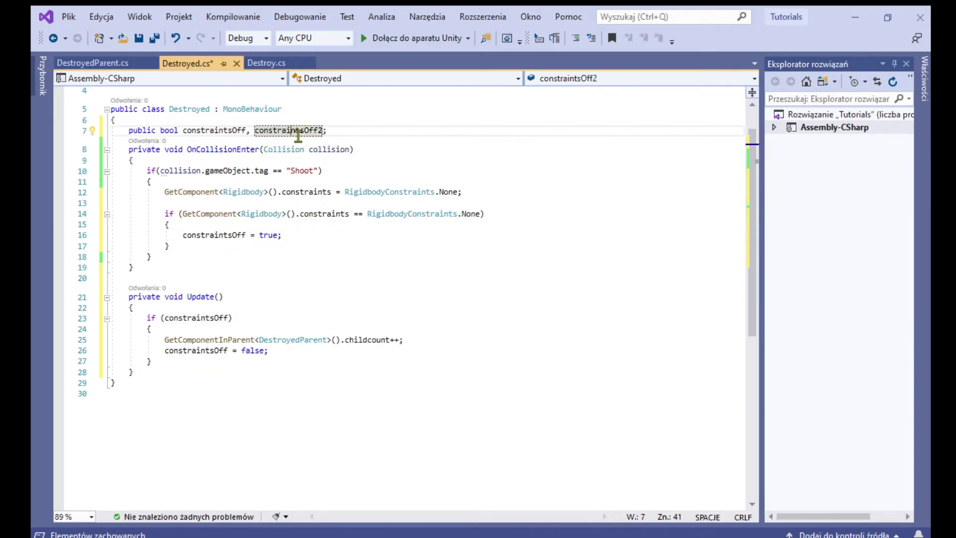
pyautogui.click(481, 215)
pyautogui.write('constraintsOff2')
pyautogui.click(284, 355)
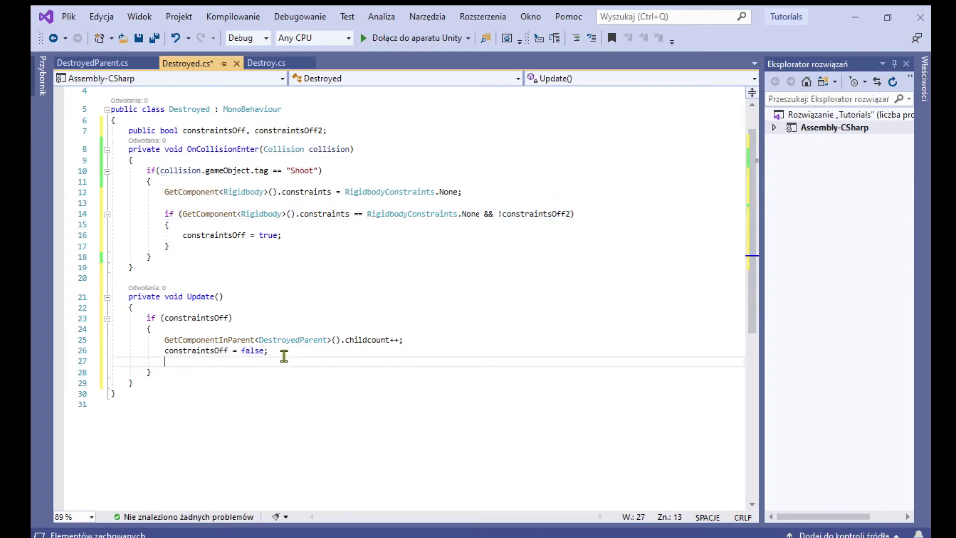
pyautogui.write('constraintsOff2 = true;')
pyautogui.click(79, 363)
pyautogui.hotkey('ctrl', 'z')
pyautogui.hotkey('ctrl', 'y')
pyautogui.hotkey('ctrl', 's')
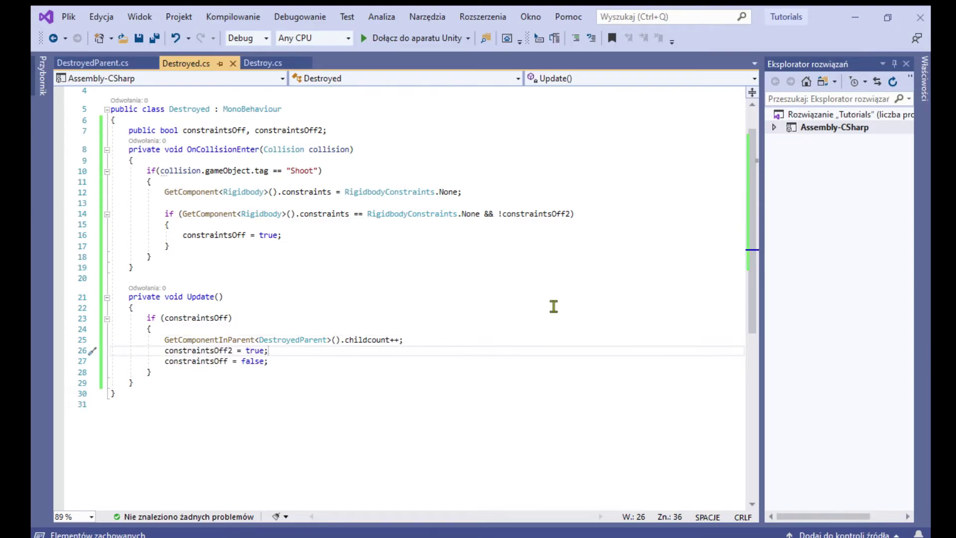
# Step: Begin an if condition inside DestroyedParent.cs's Update method
pyautogui.click(92, 63)
pyautogui.click(199, 198)
pyautogui.write('if(childcount >')
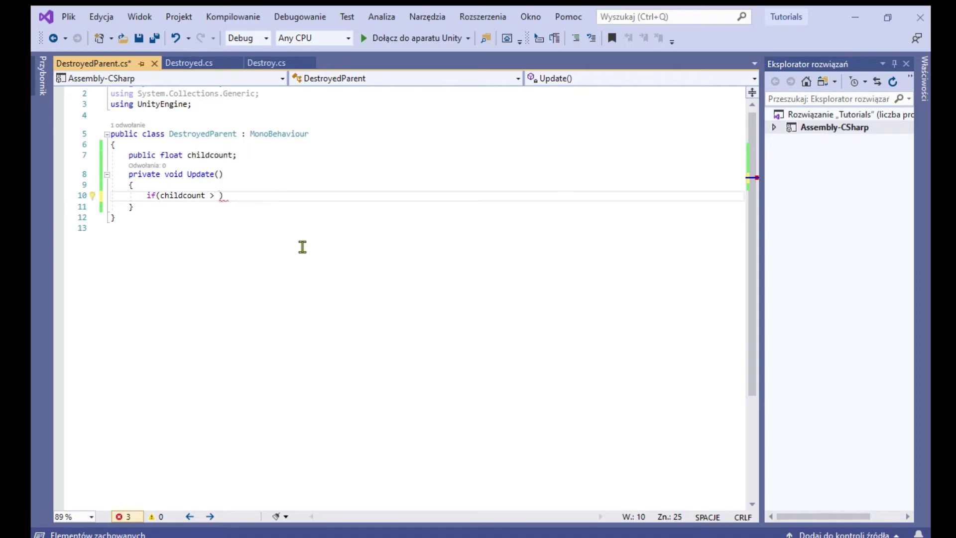
# Step: When childcount > 17, loop over transform.childCount setting each child's Rigidbody constraints to None
pyautogui.press('Return')
pyautogui.write('{')
pyautogui.press('Return')
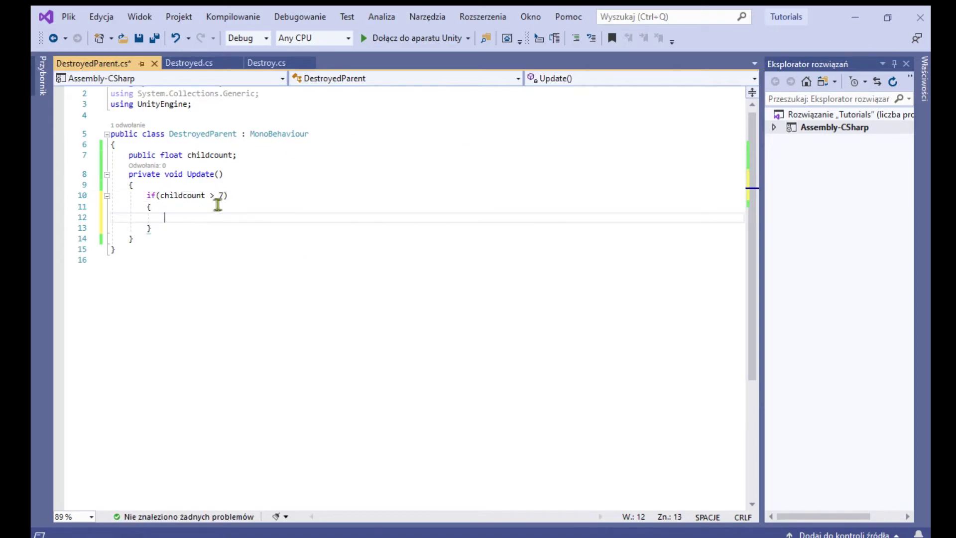
pyautogui.click(225, 200)
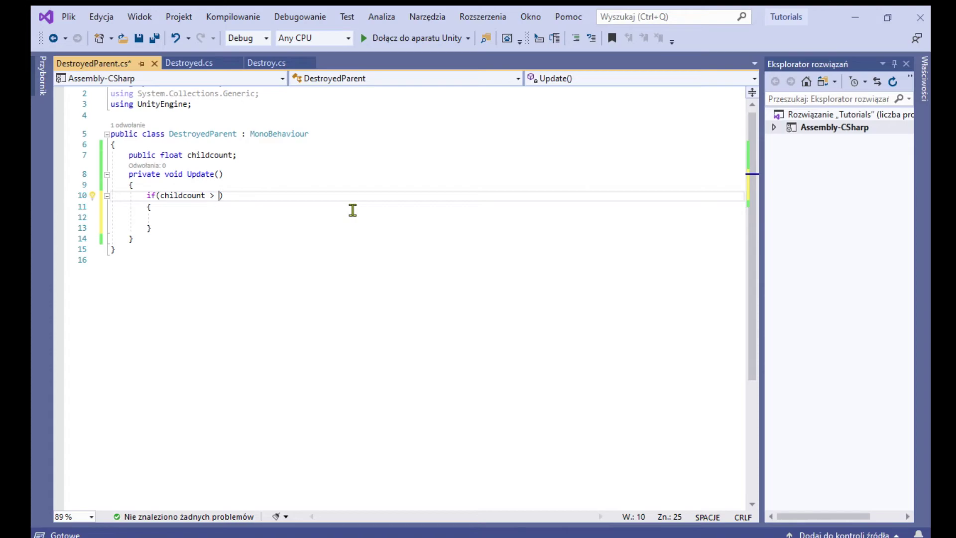
pyautogui.write('17')
pyautogui.click(287, 222)
pyautogui.write('transform.')
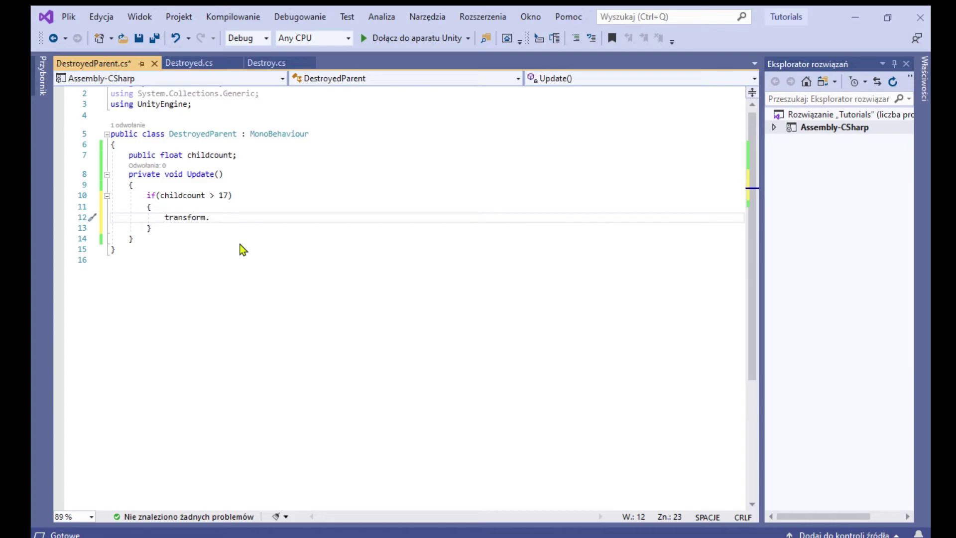
pyautogui.press('BackSpace')
pyautogui.press('BackSpace')
pyautogui.press('BackSpace')
pyautogui.press('BackSpace')
pyautogui.press('BackSpace')
pyautogui.press('BackSpace')
pyautogui.write('for')
pyautogui.press('Tab')
pyautogui.press('Tab')
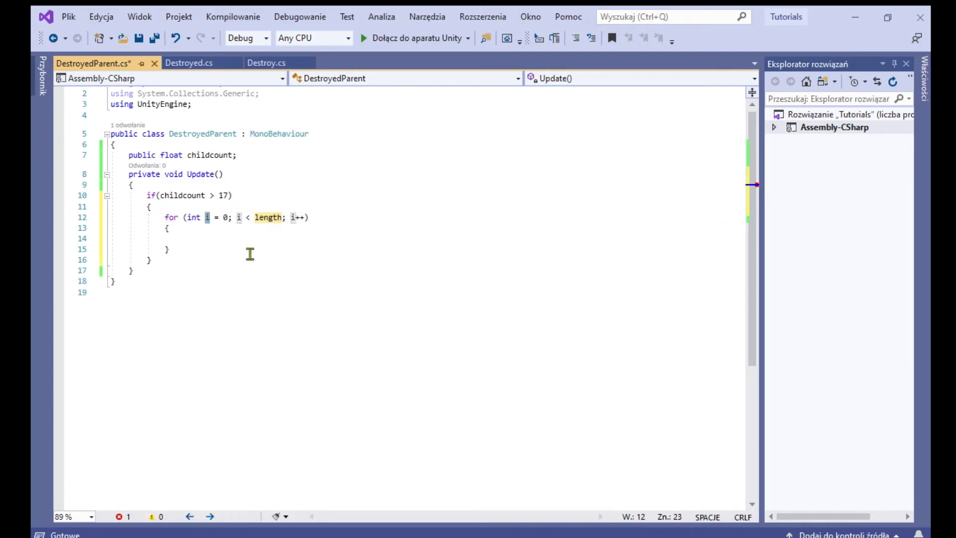
pyautogui.write('transform.c')
pyautogui.press('Tab')
pyautogui.press('Return')
pyautogui.write('transform.GetChild(i).gameObject.GetComponent<')
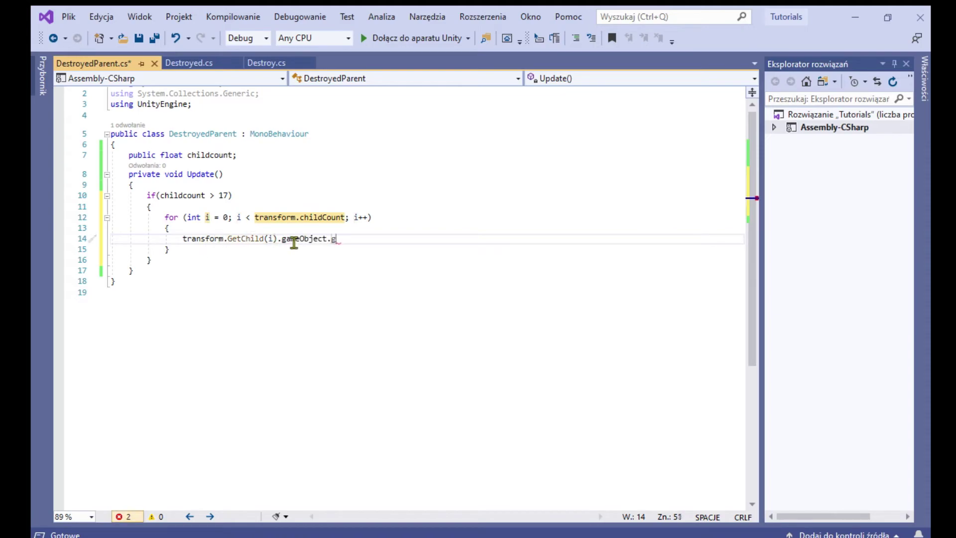
pyautogui.write('Rigidbody>().constraints')
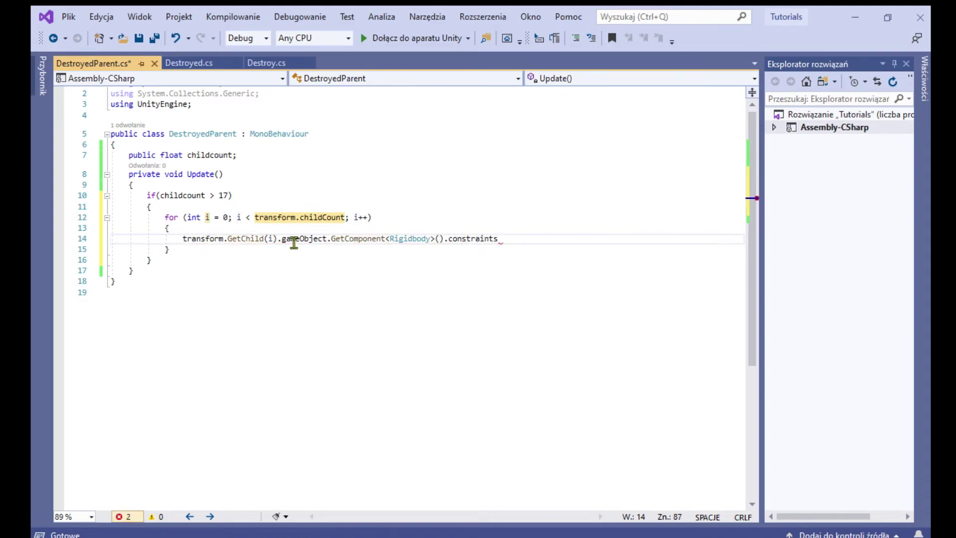
pyautogui.write(' = RigidbodyConstraints.None;')
pyautogui.hotkey('ctrl', 's')
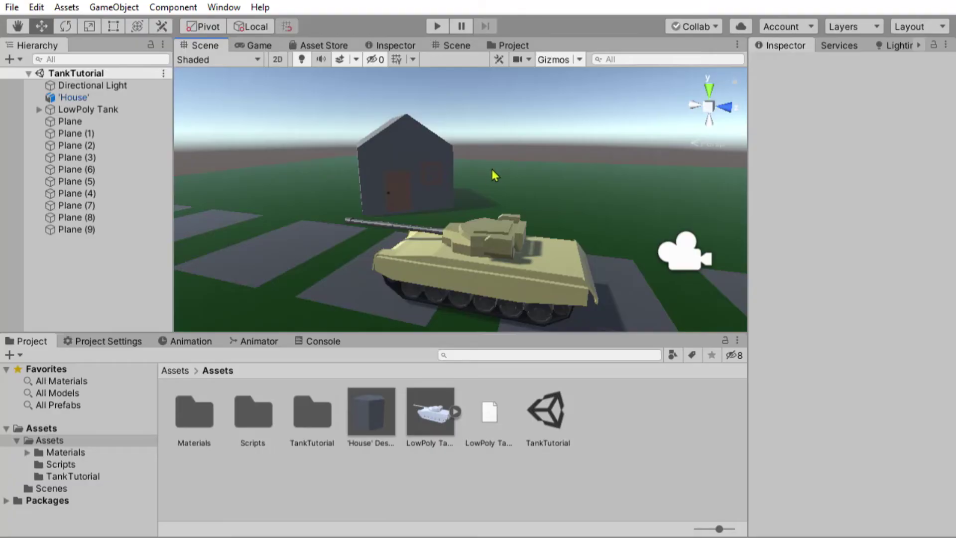
# Step: Open the 'House' Destroy prefab and attach the DestroyedParent script to its root
pyautogui.doubleClick(74, 97)
pyautogui.scroll(-5, 851, 299)
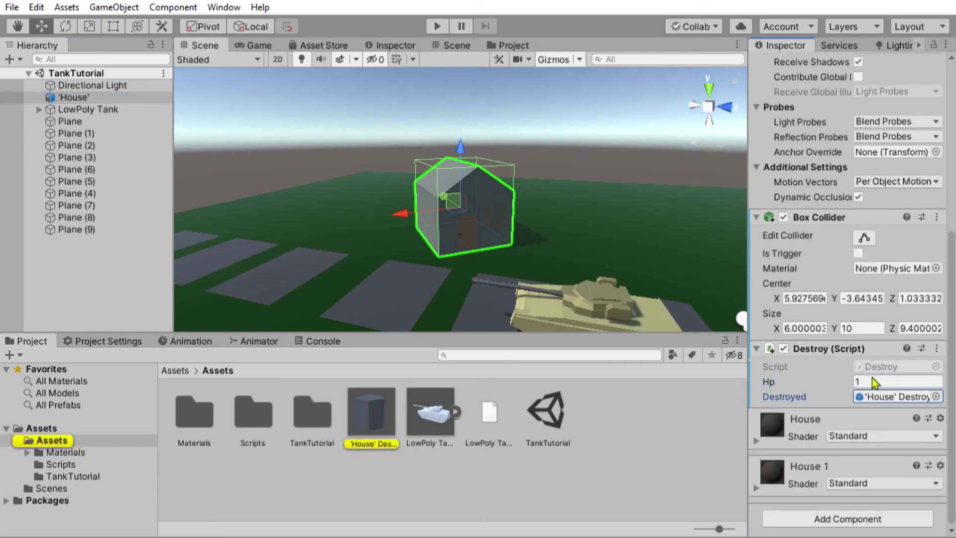
pyautogui.doubleClick(843, 455)
pyautogui.doubleClick(253, 413)
pyautogui.moveTo(371, 413); pyautogui.dragTo(134, 93)
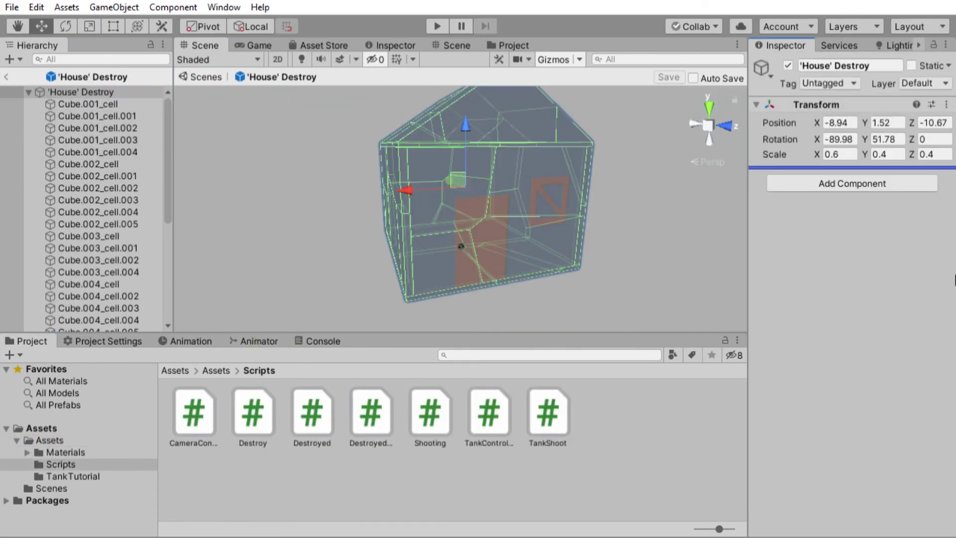
# Step: Attach the Destroyed script to all the house's cell pieces and return to the scene
pyautogui.click(87, 104)
pyautogui.scroll(-5, 87, 209)
pyautogui.keyDown('shift'); pyautogui.click(88, 325); pyautogui.keyUp('shift')
pyautogui.moveTo(312, 414); pyautogui.dragTo(836, 466)
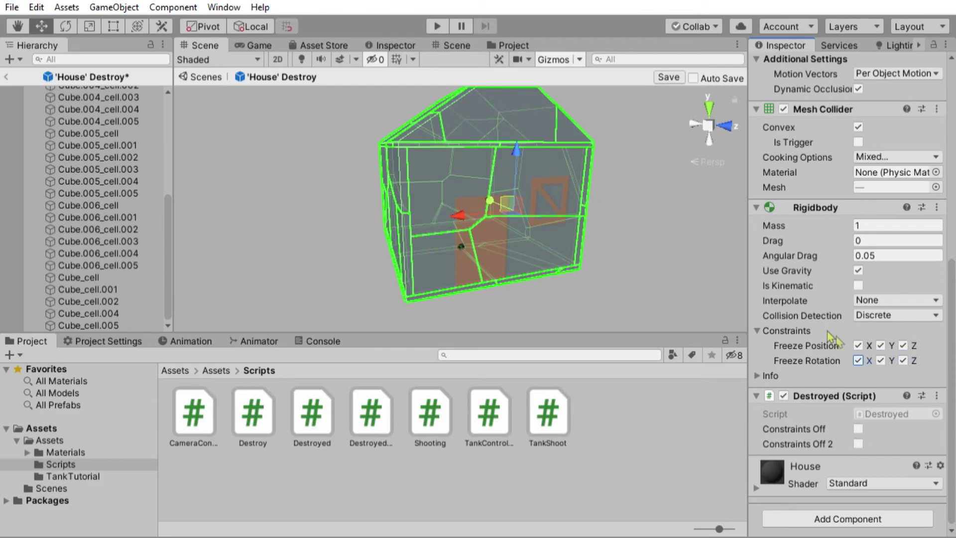
pyautogui.click(6, 77)
pyautogui.doubleClick(254, 44)
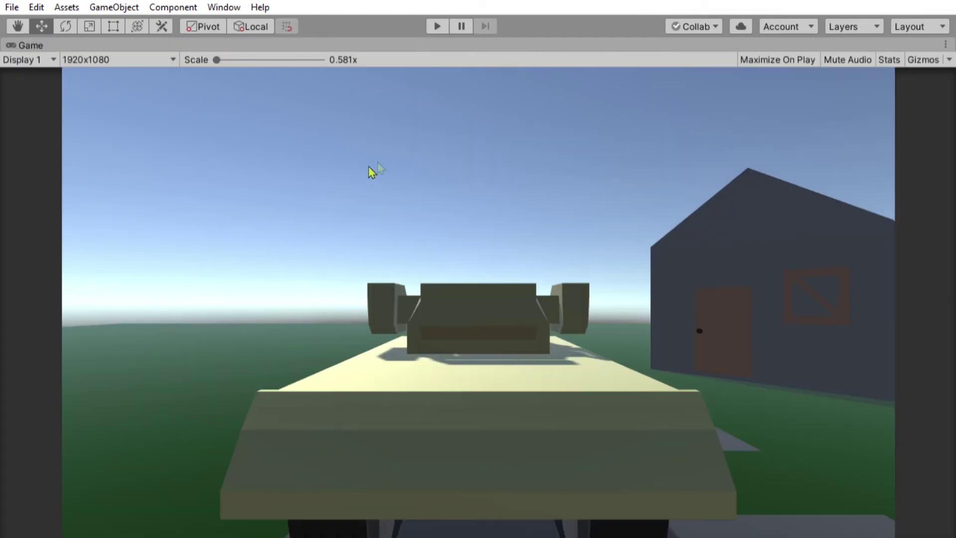
# Step: Drive the tank forward with W into the house and fire shells, restarting once, until it shatters
pyautogui.click(439, 28)
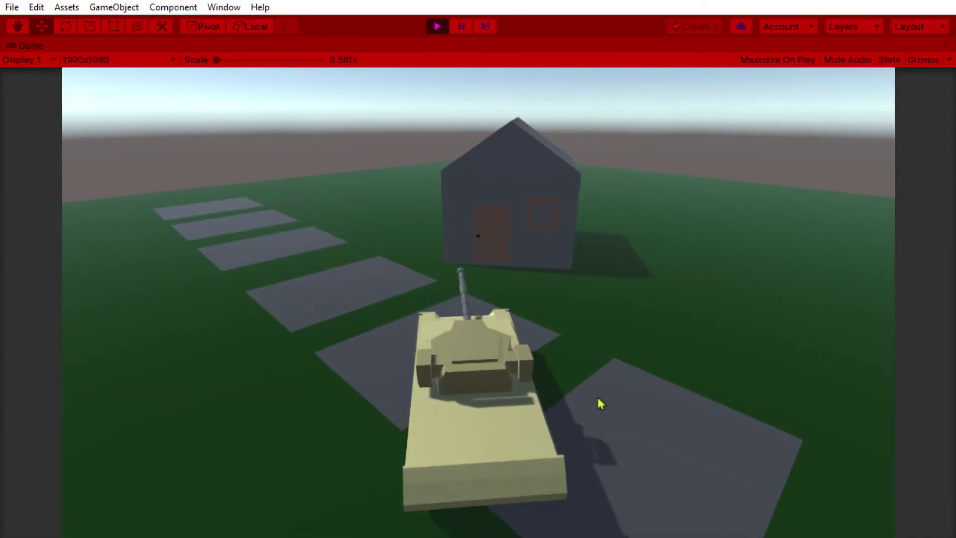
pyautogui.press('w')
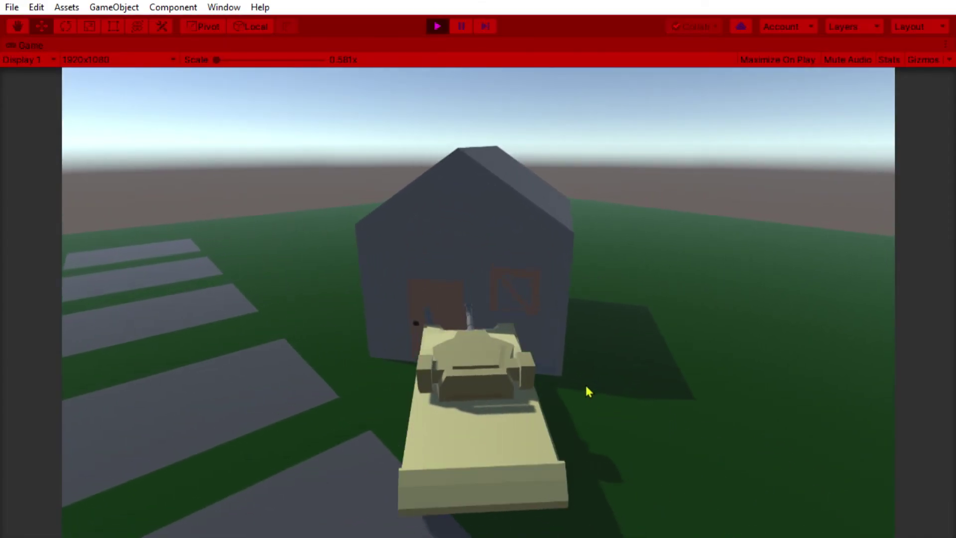
pyautogui.press('w')
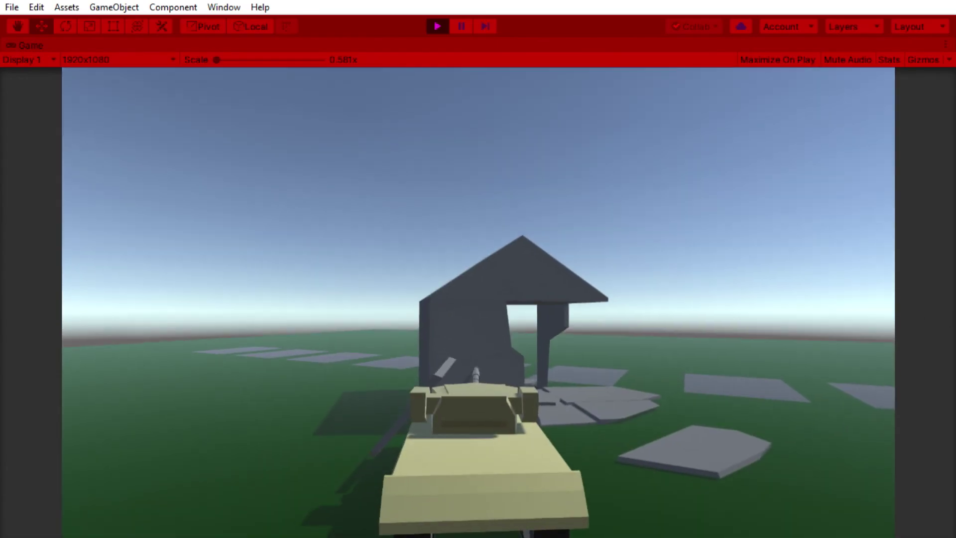
pyautogui.press('w')
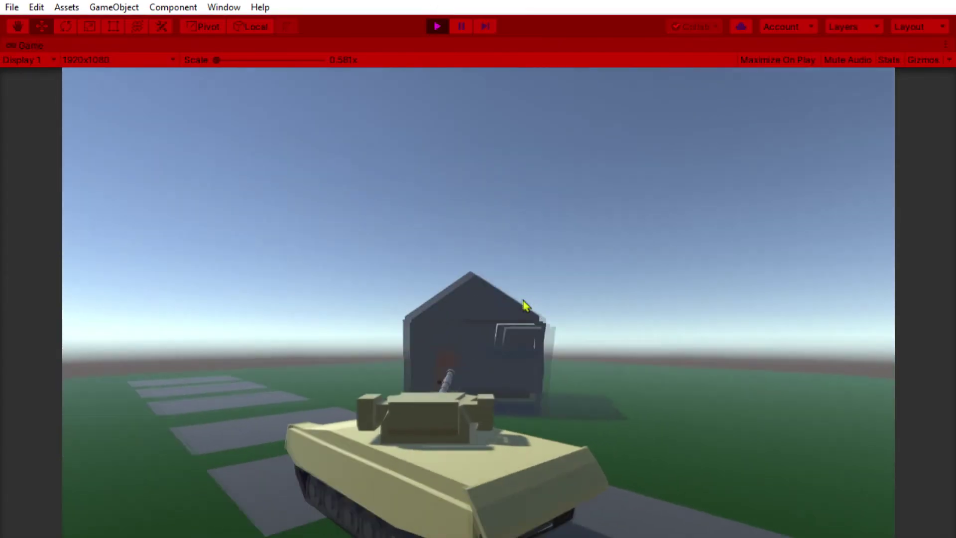
pyautogui.click(527, 305)
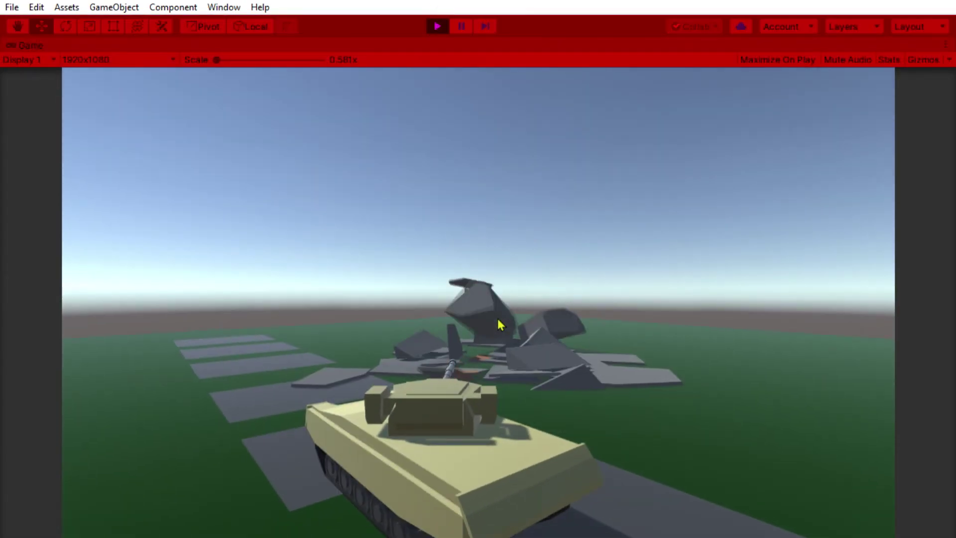
pyautogui.click(434, 25)
pyautogui.click(434, 26)
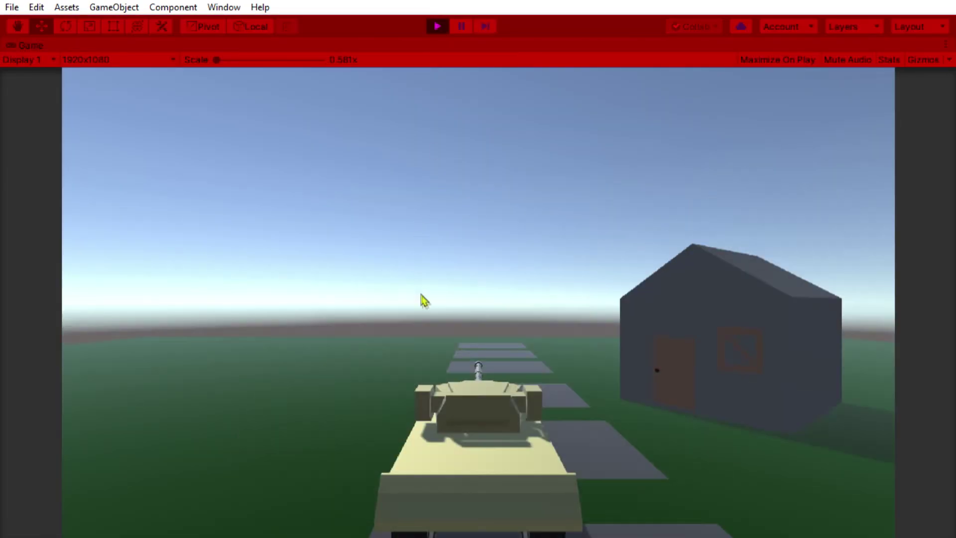
pyautogui.press('w')
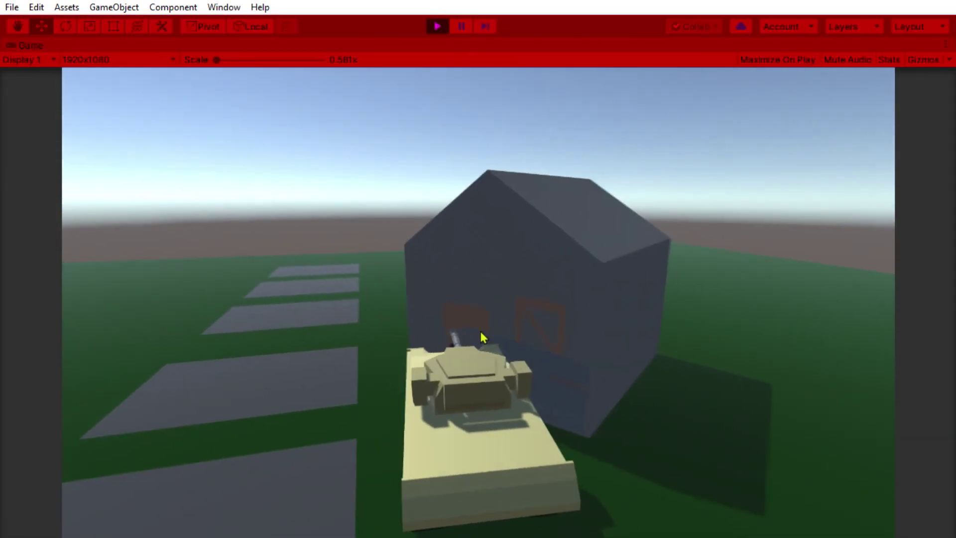
pyautogui.click(480, 330)
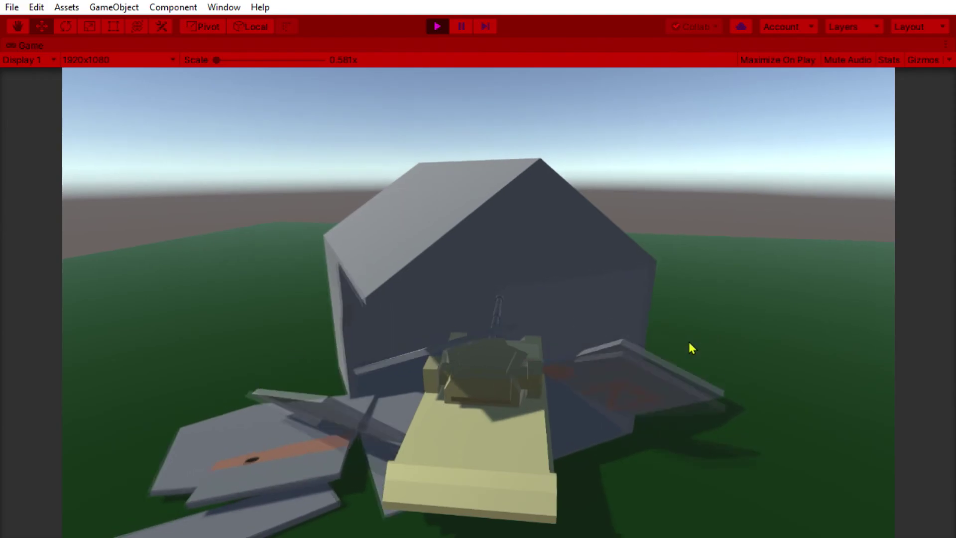